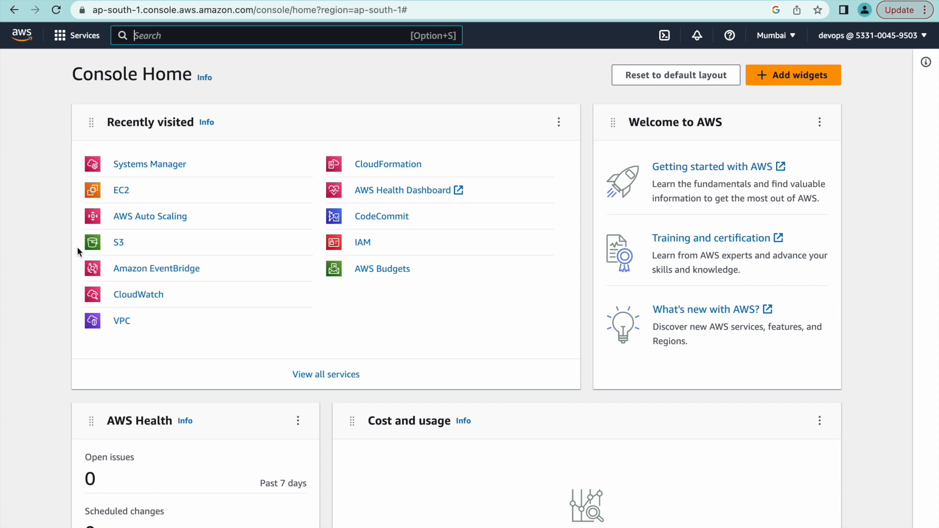
Open the EC2 list of running instances and show the details of Server1
click(123, 193)
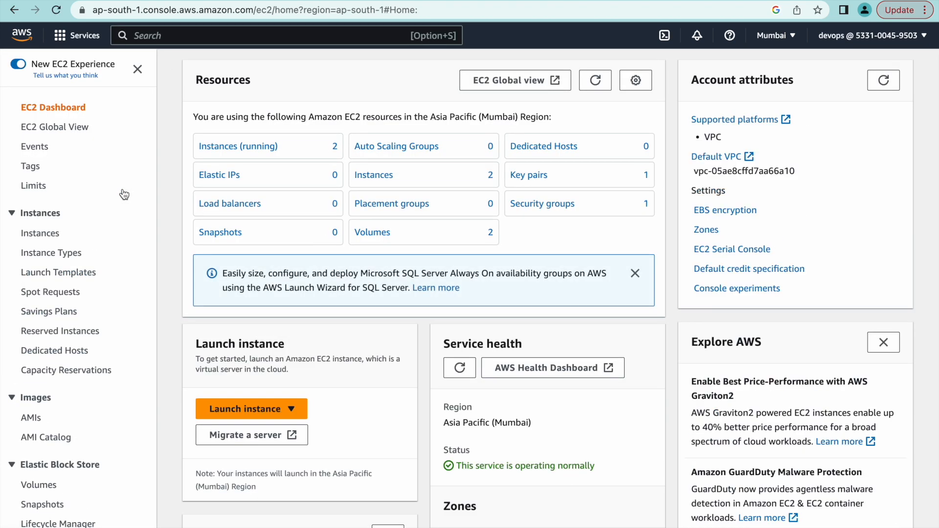
click(239, 146)
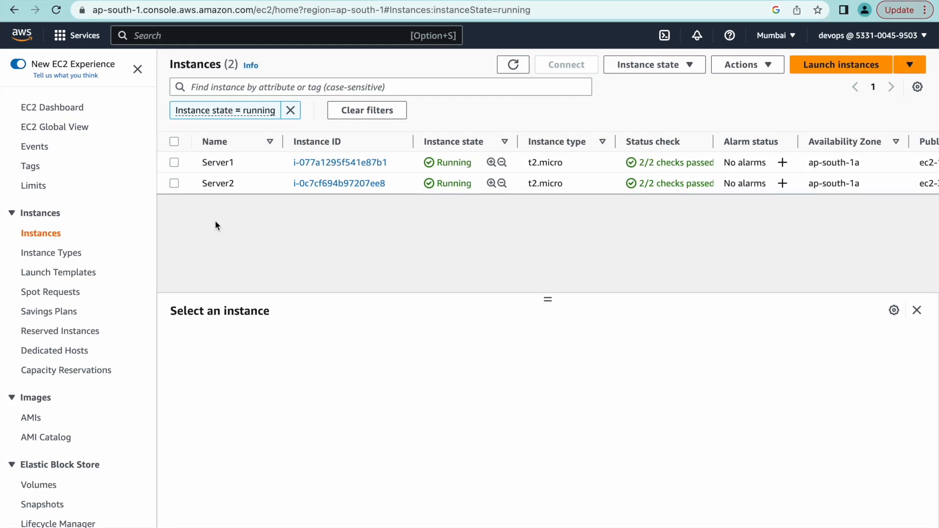
click(174, 162)
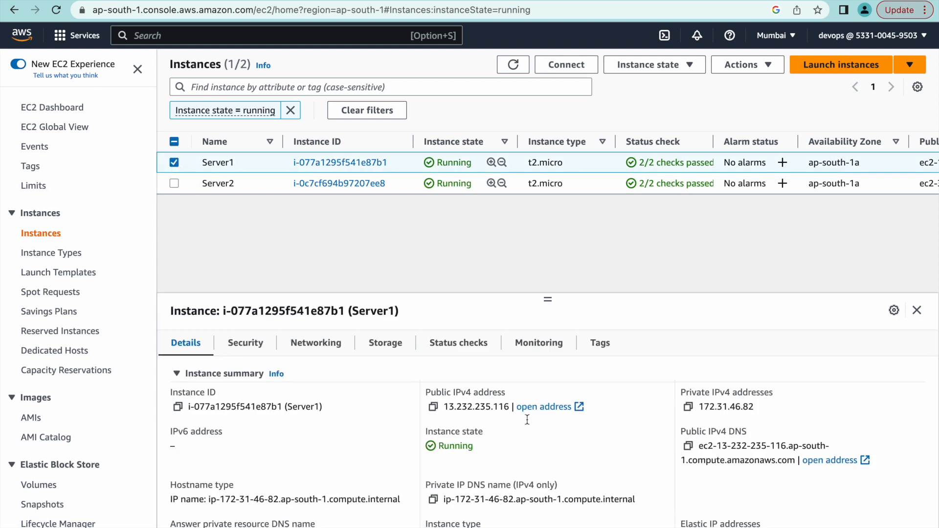
Copy Server1's public IPv4 address and load it on port 80 in a new browser tab
click(433, 406)
key(super+t)
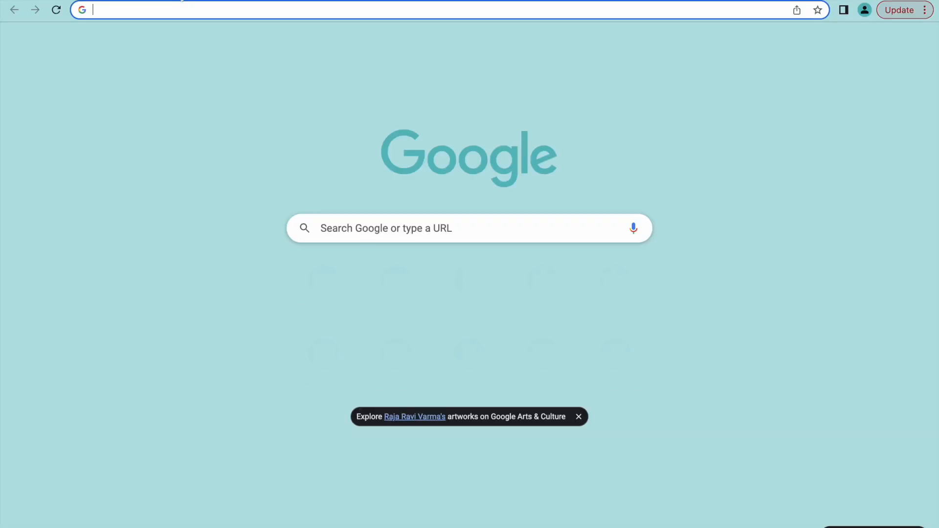
key(super+v)
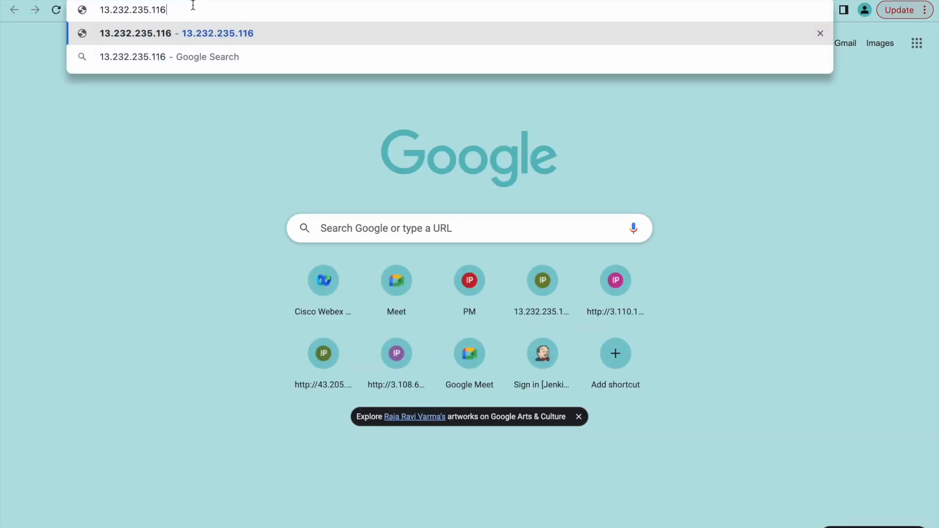
text(:80)
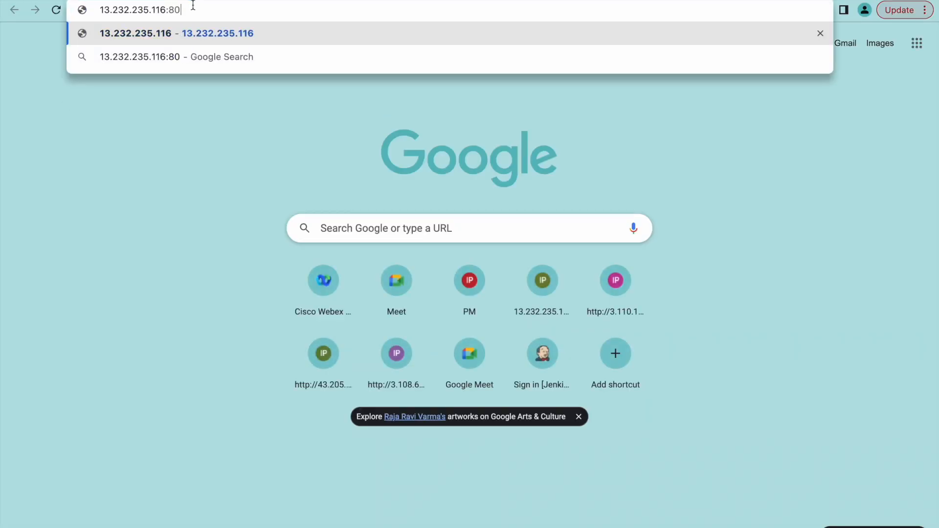
key(Return)
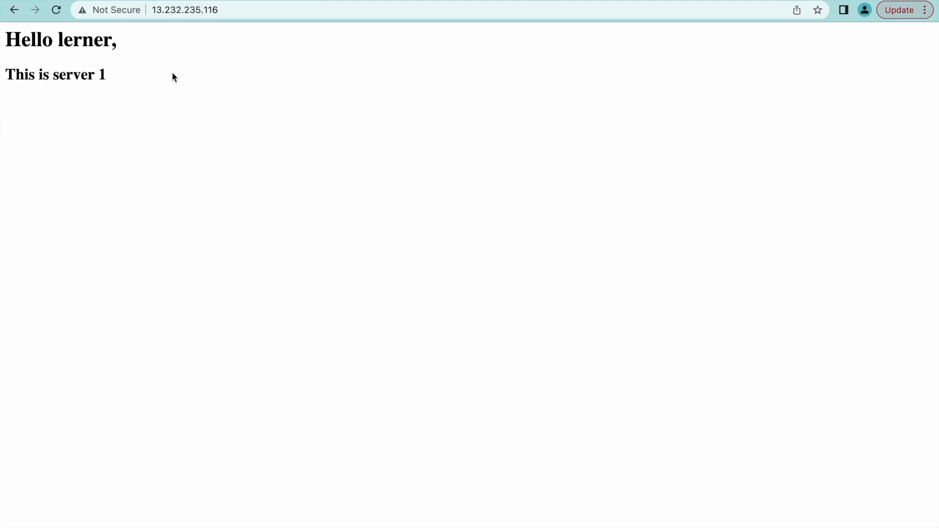
Select only Server2 in the instances list and load its public IPv4 address on port 80 in a new browser tab
click(100, 0)
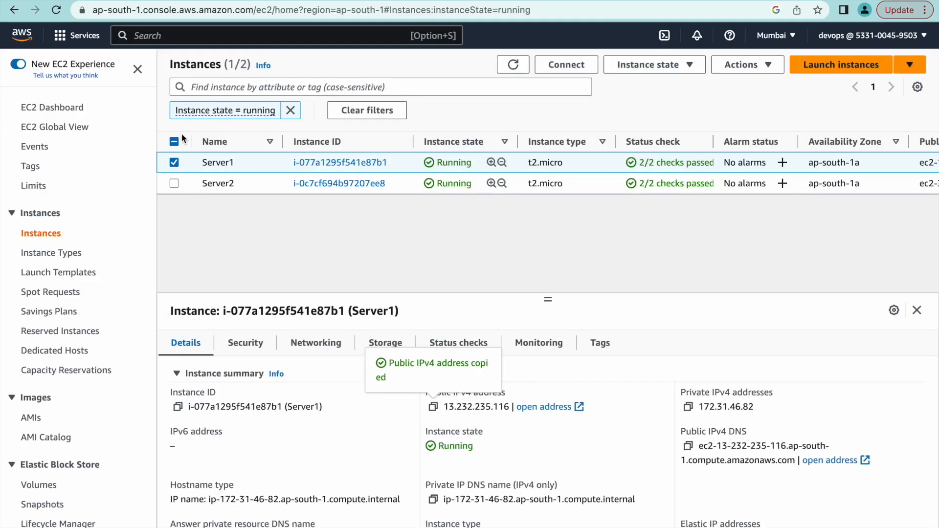
click(174, 163)
click(174, 183)
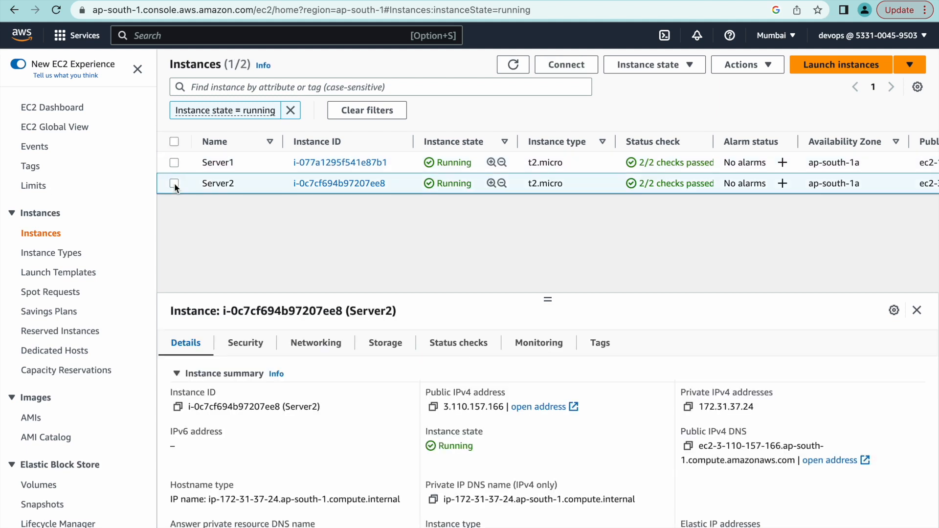
click(433, 406)
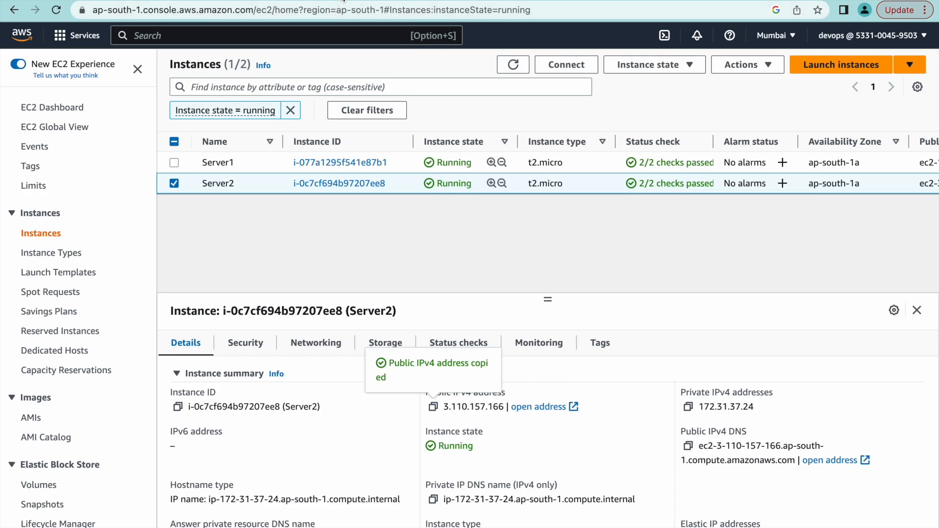
key(super+t)
key(super+v)
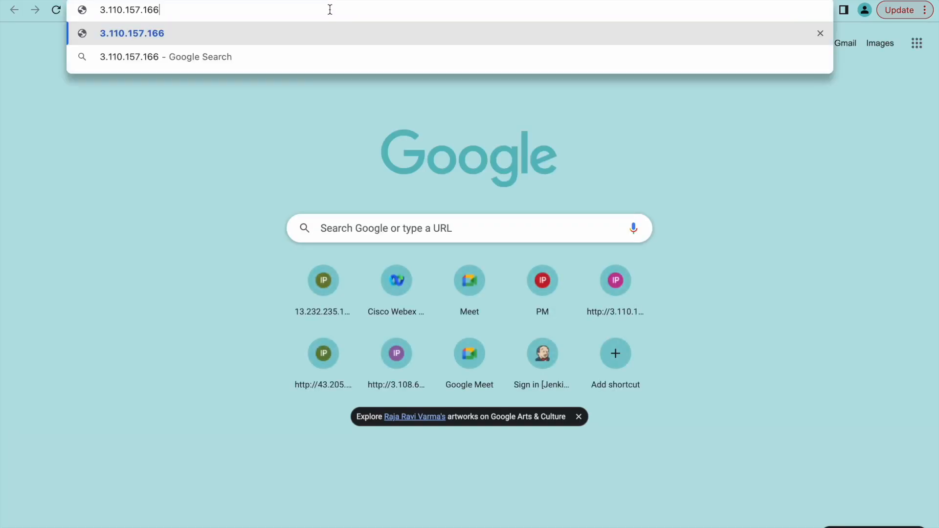
text(:80)
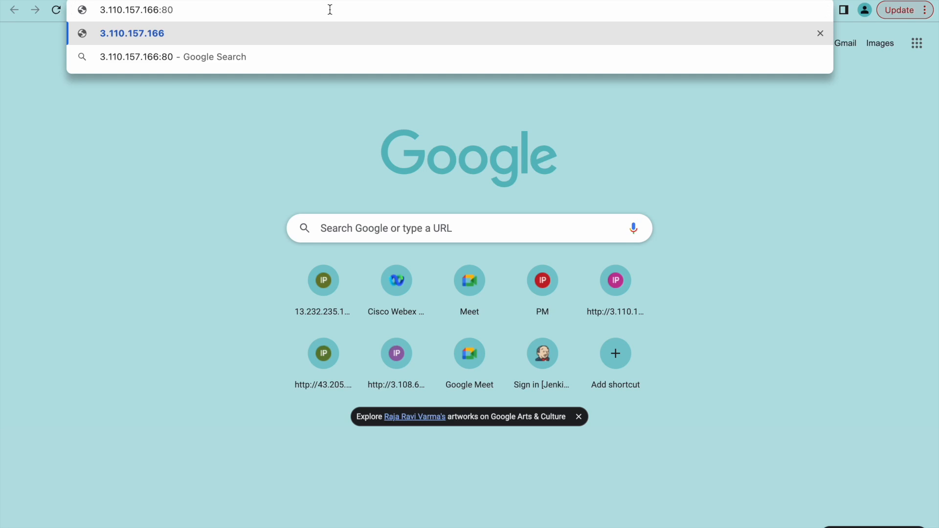
key(Return)
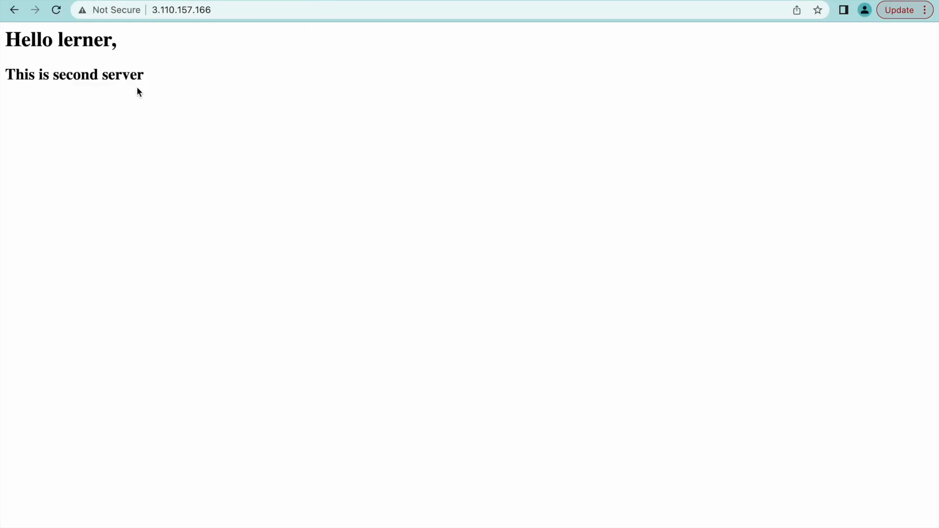
Return to the EC2 console and open the Load Balancers page in a separate browser tab
key(ctrl+shift+Tab)
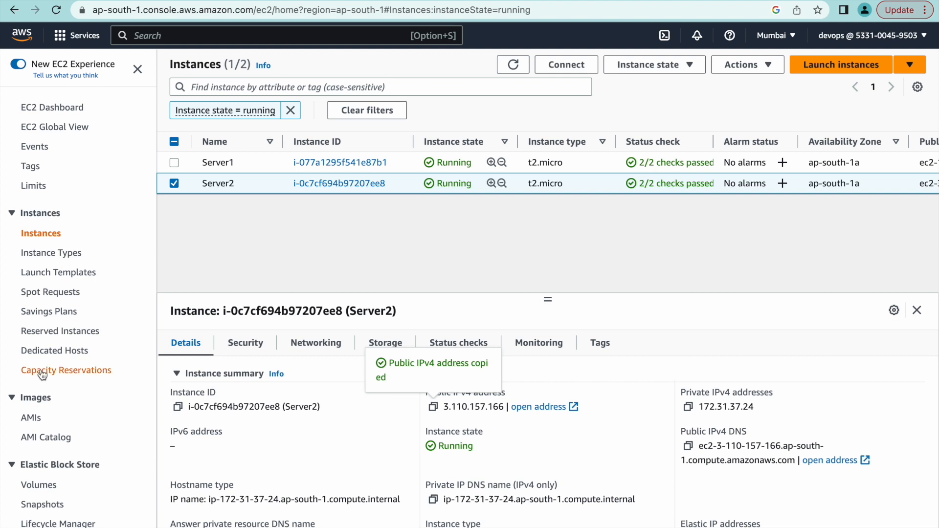
scroll(86, 362, down, 10)
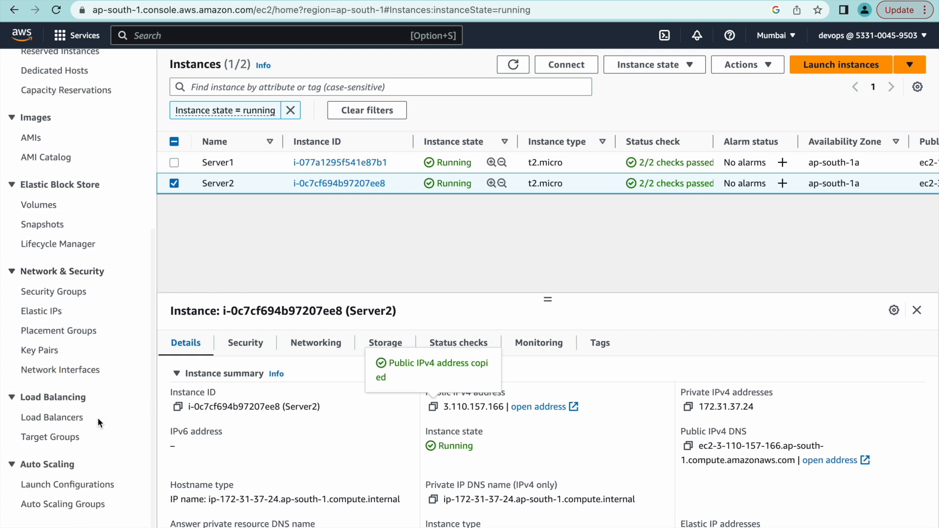
right_click(63, 424)
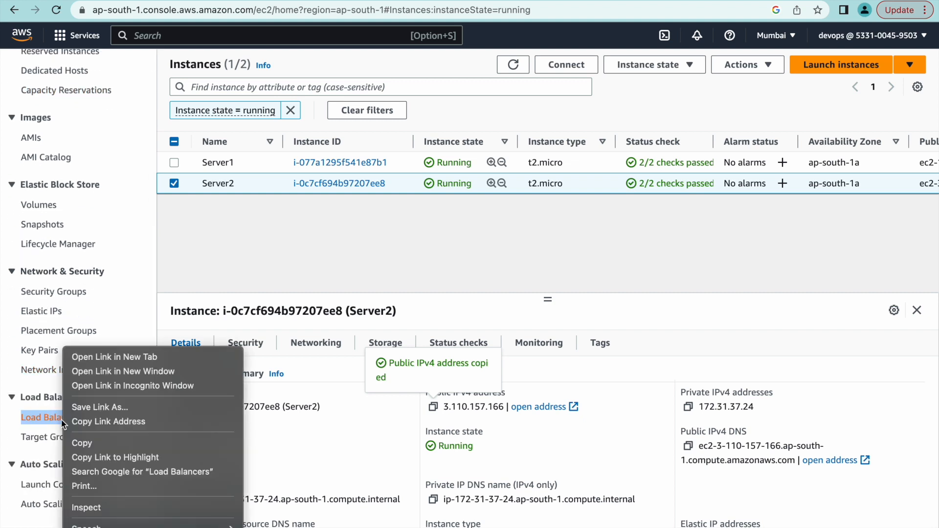
click(93, 362)
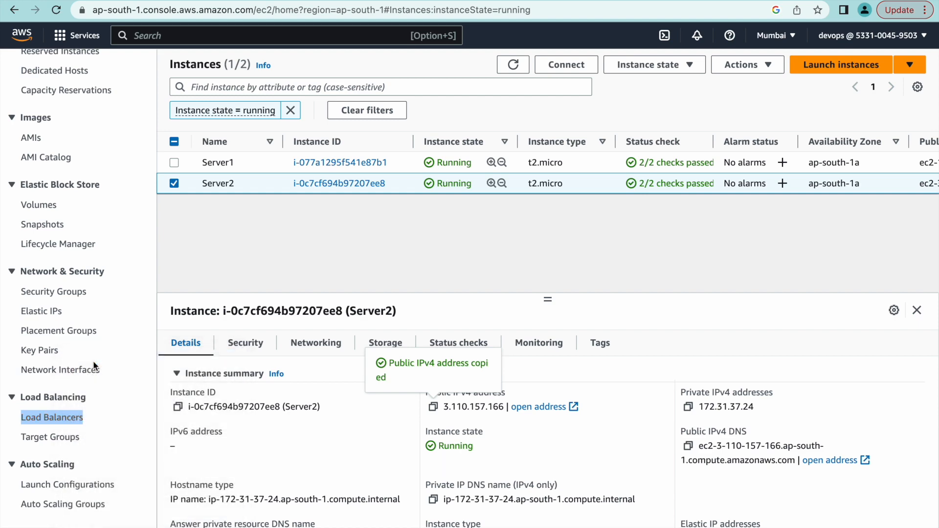
click(247, 1)
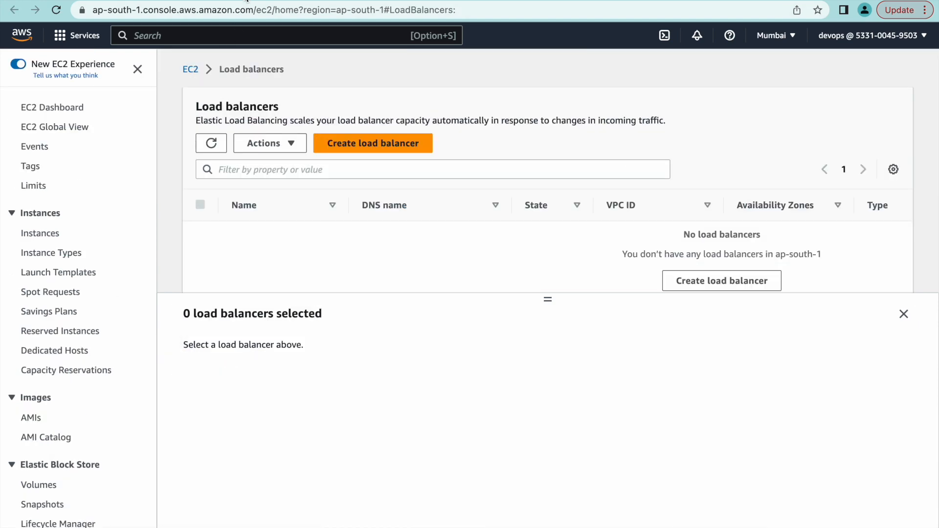
Start creating an Application Load Balancer and name it load-yt
click(403, 143)
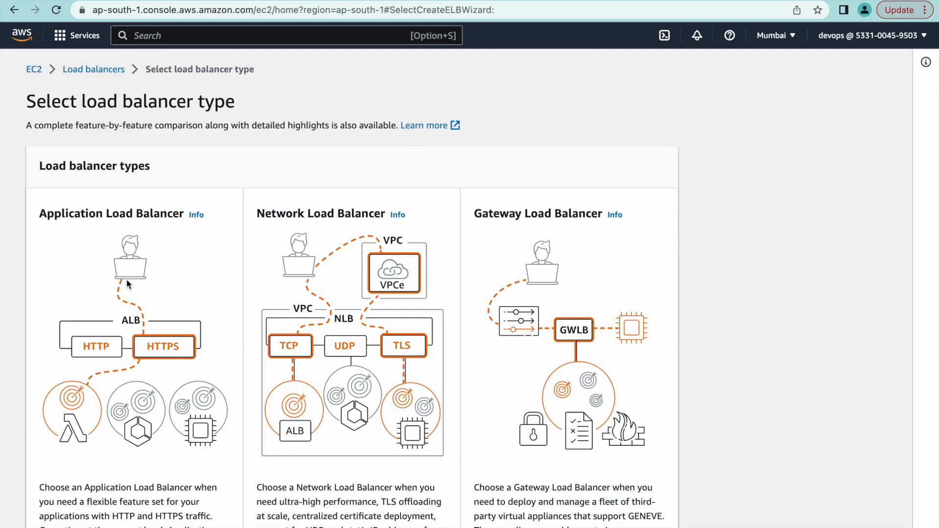
scroll(126, 279, down, 5)
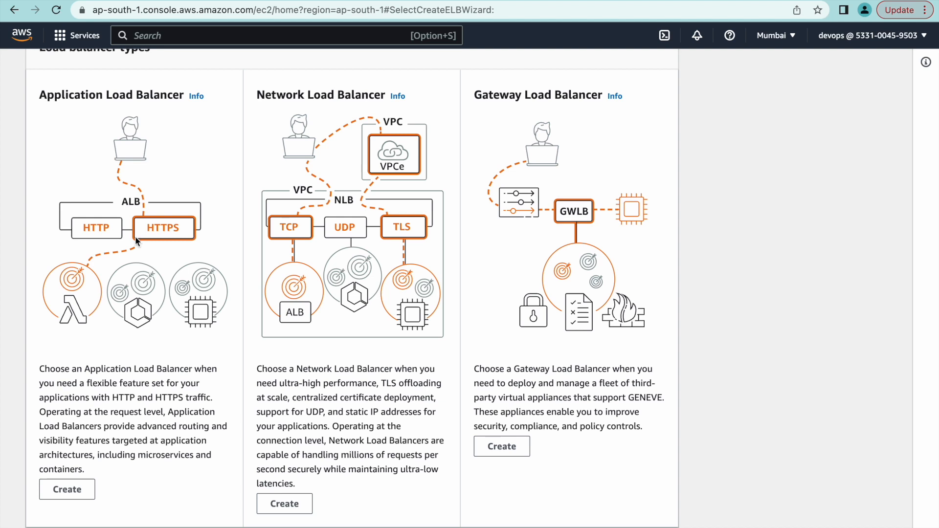
scroll(135, 236, down, 5)
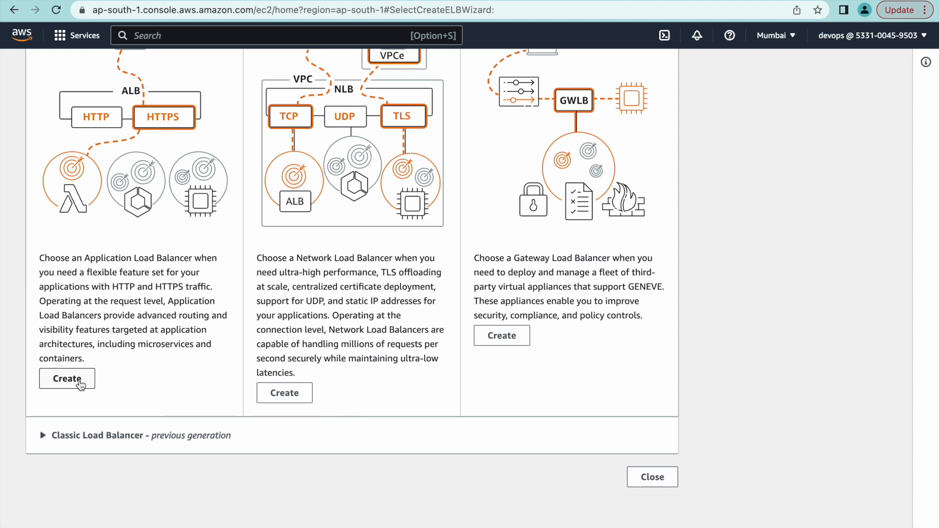
click(78, 382)
click(136, 321)
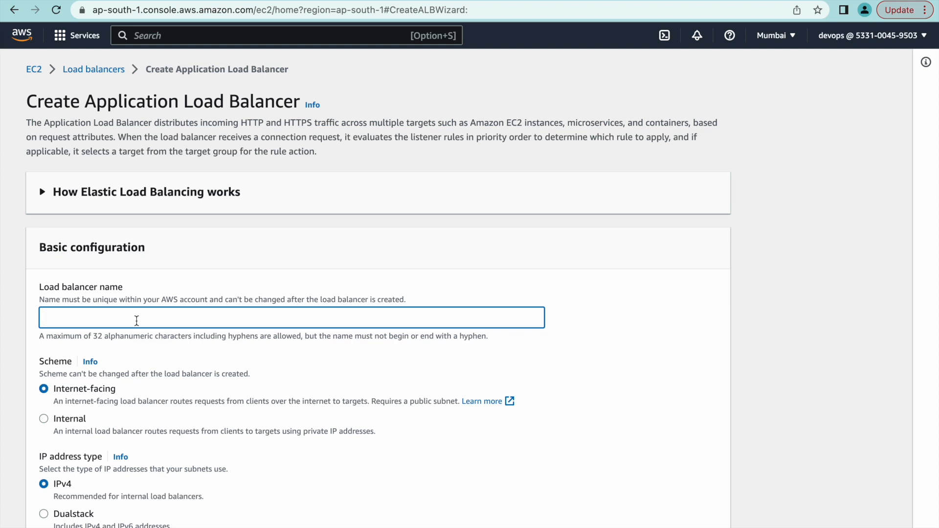
text(load-yt)
Check the VPC choices and enable the ap-south-1a, ap-south-1b and ap-south-1c availability zone mappings for the load balancer
scroll(120, 312, down, 2)
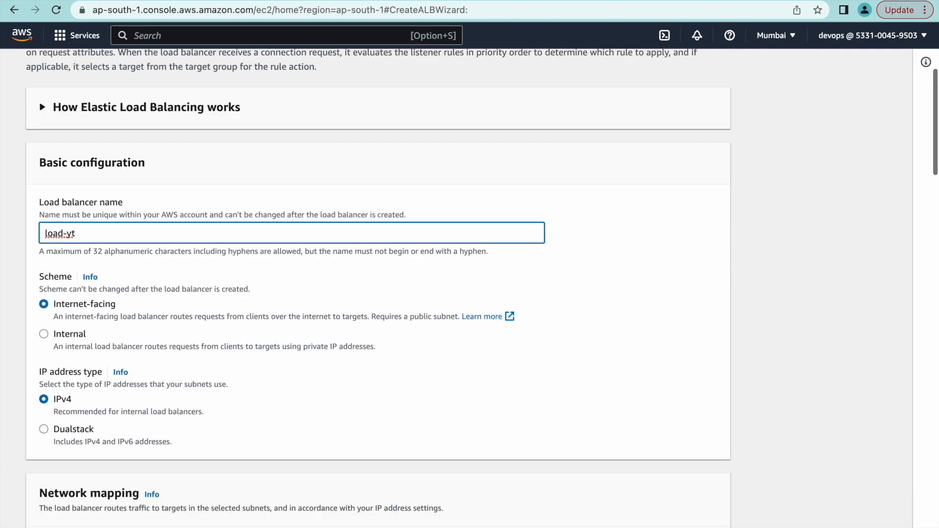
scroll(120, 312, down, 3)
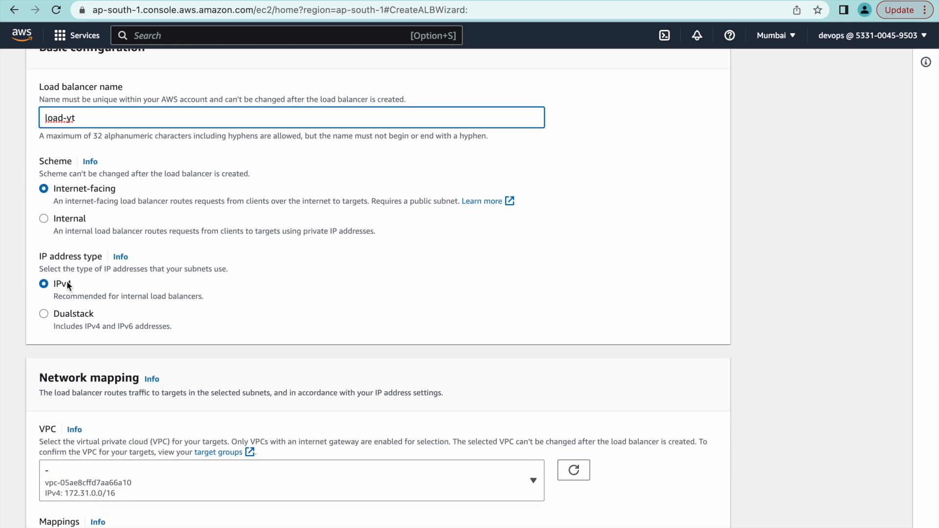
scroll(64, 299, down, 3)
scroll(64, 301, down, 4)
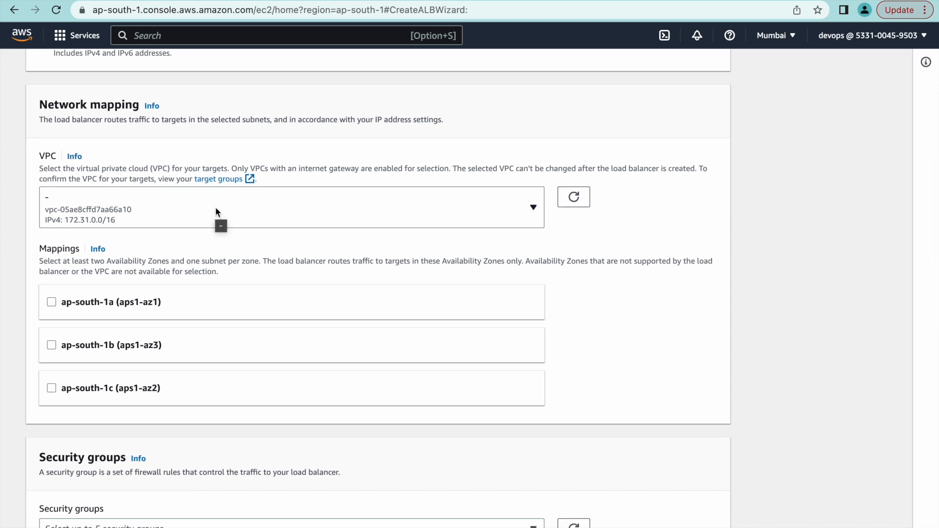
click(216, 212)
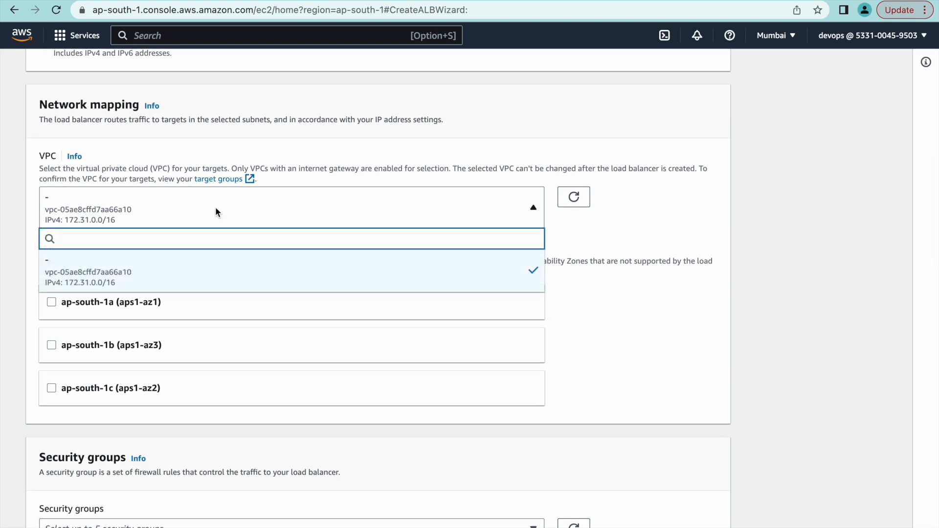
click(216, 212)
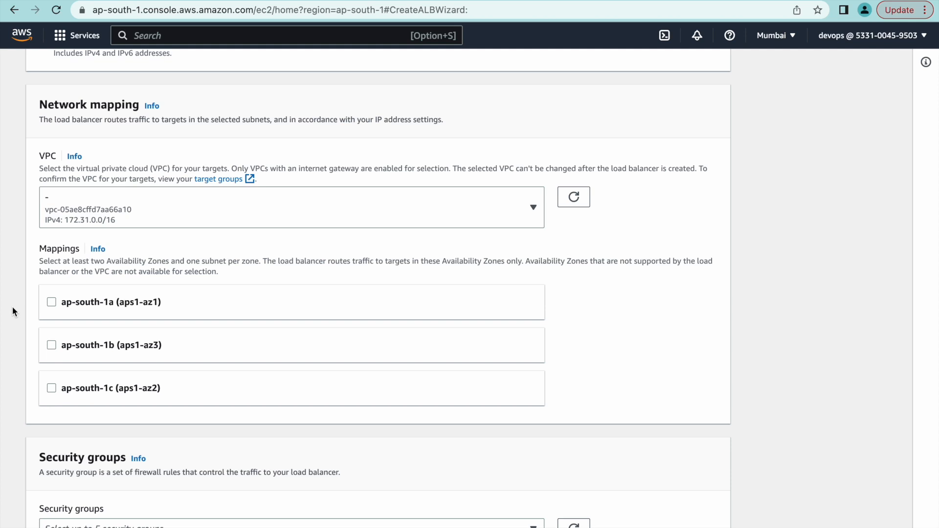
click(51, 303)
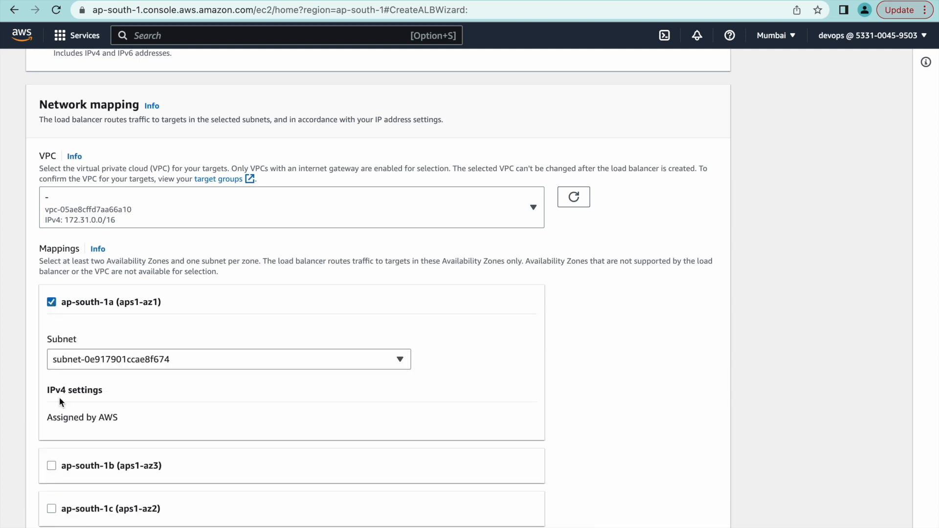
scroll(53, 441, down, 3)
scroll(52, 441, down, 1)
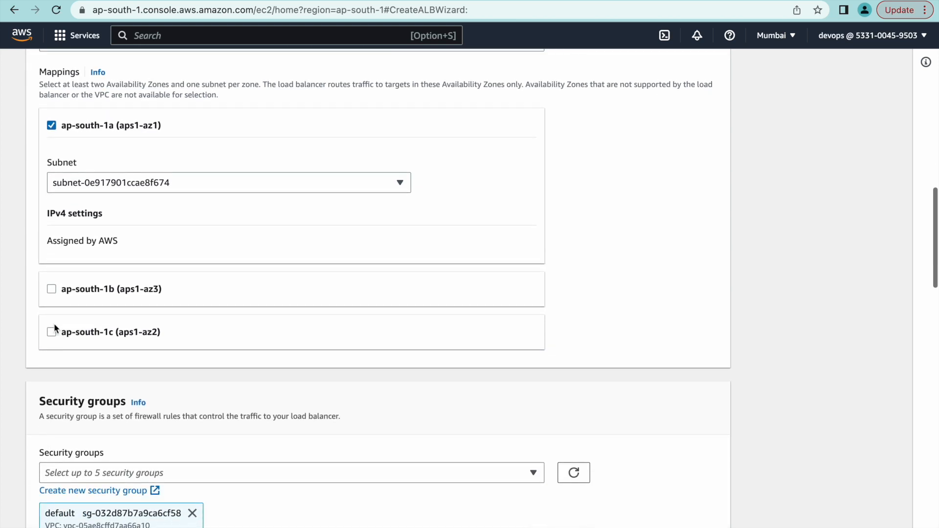
click(51, 290)
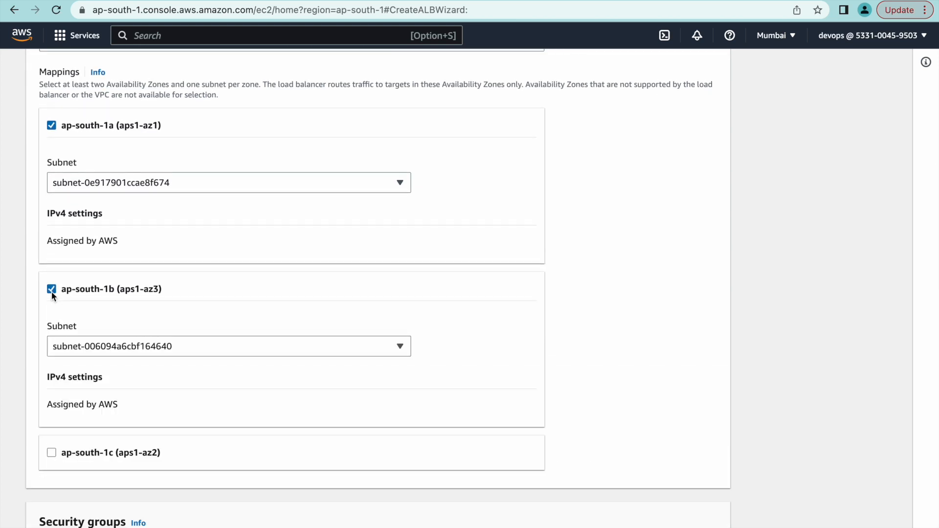
click(51, 452)
Start a new security group for the load balancer, named loadbalancer-sg with the description "sg for load balancer"
scroll(215, 413, down, 8)
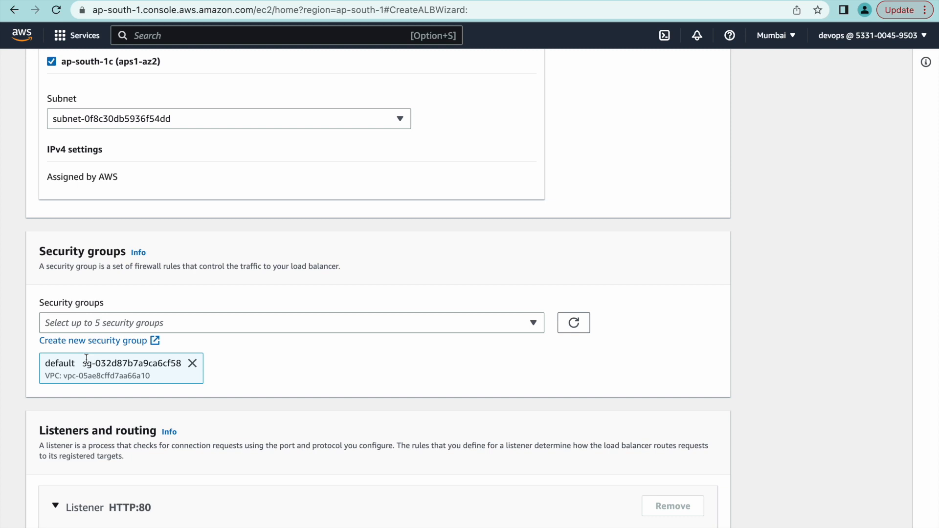
click(156, 342)
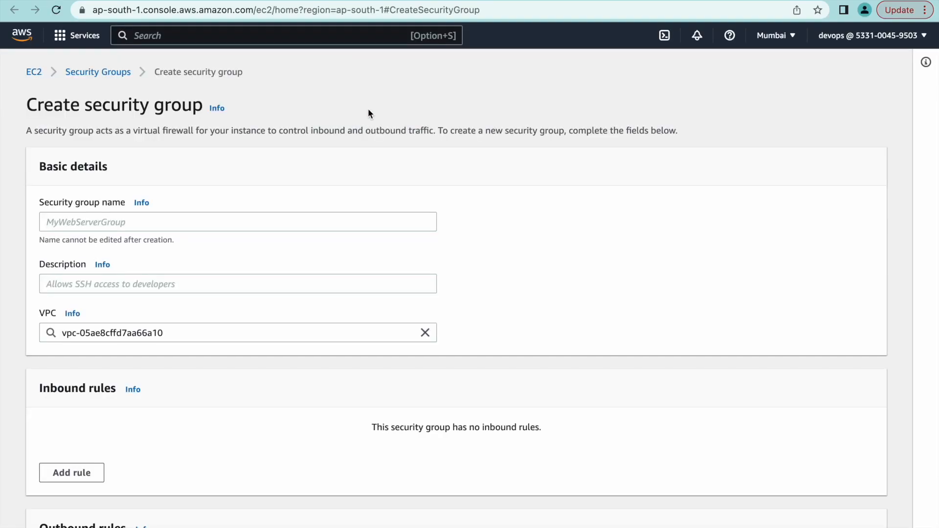
click(116, 221)
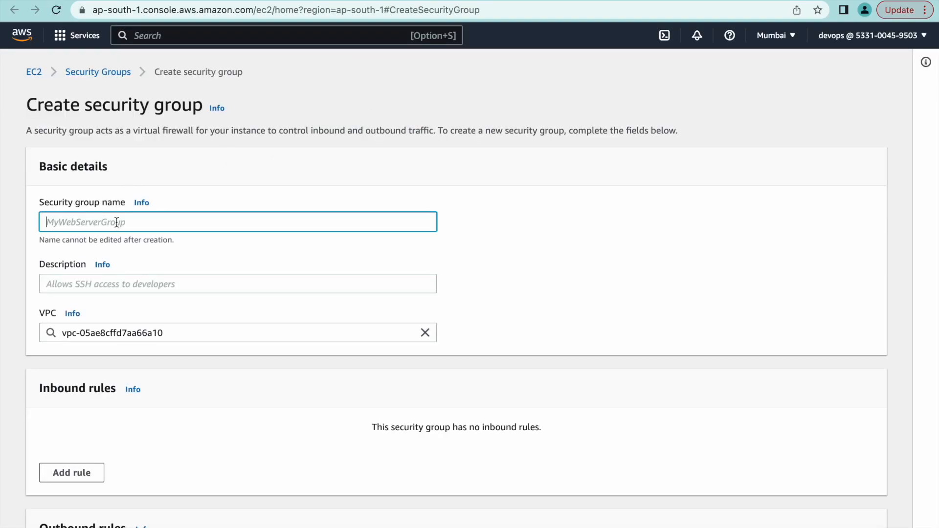
text(loadbalancer-sg)
click(80, 283)
text(sg)
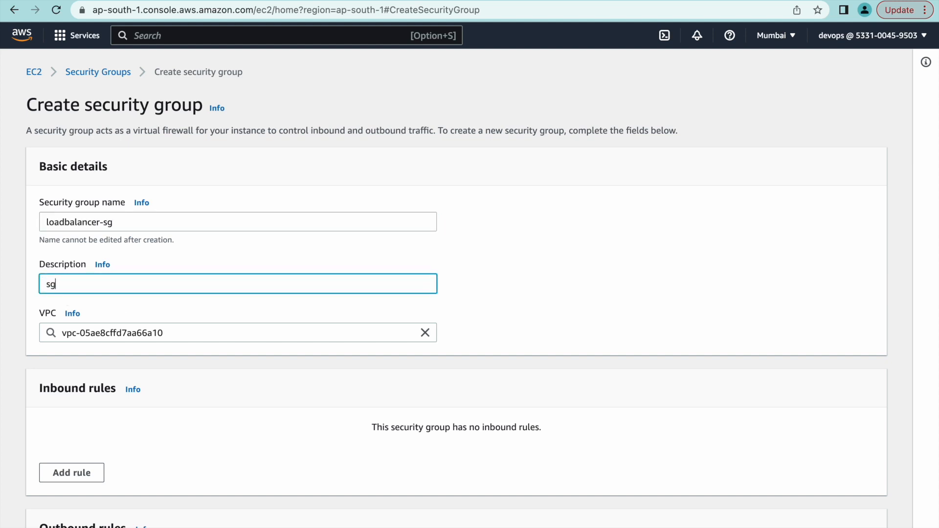
text( for load balancer)
scroll(92, 355, down, 3)
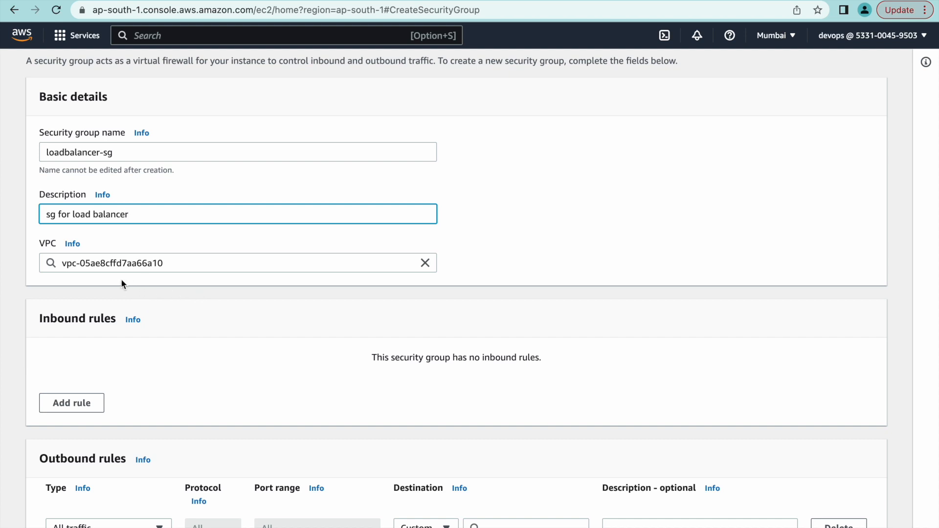
Add an inbound rule to the security group allowing HTTP traffic on port 80 from source 0.0.0.0/0
scroll(122, 281, down, 3)
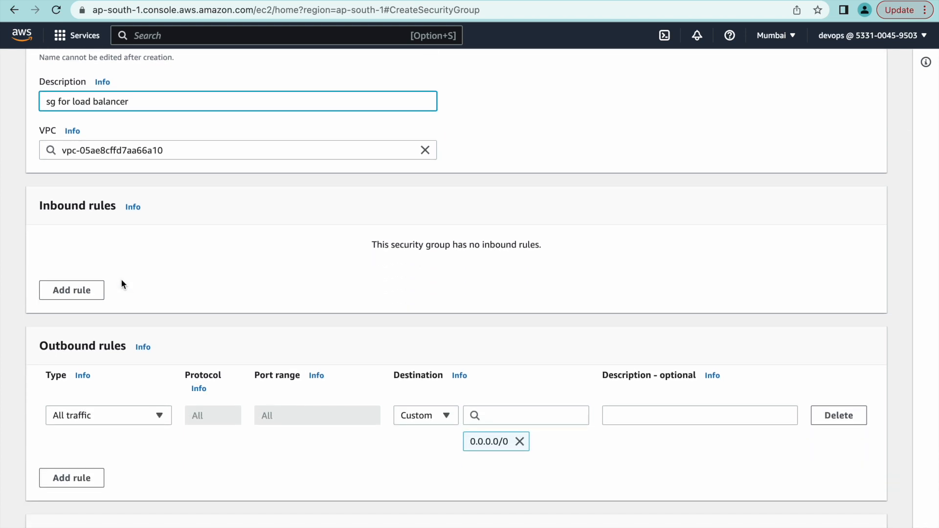
click(76, 292)
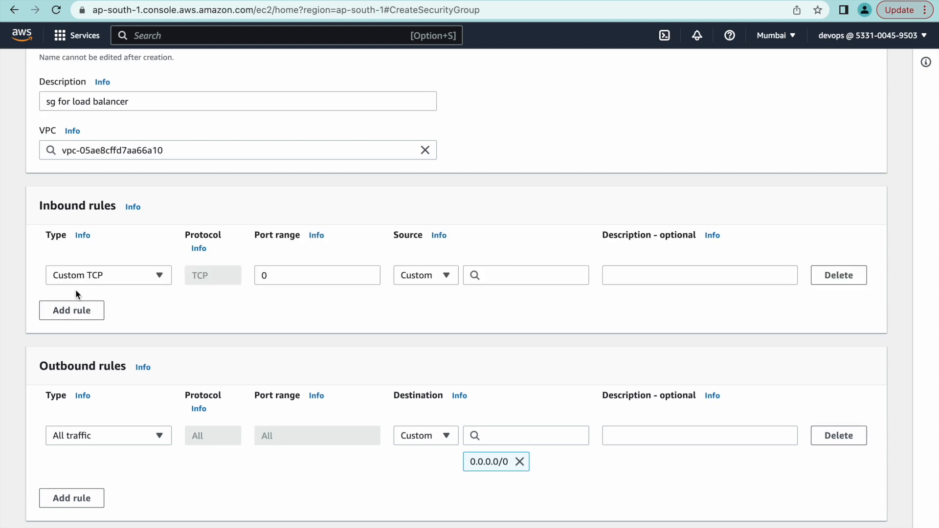
click(288, 275)
click(110, 275)
scroll(90, 431, down, 5)
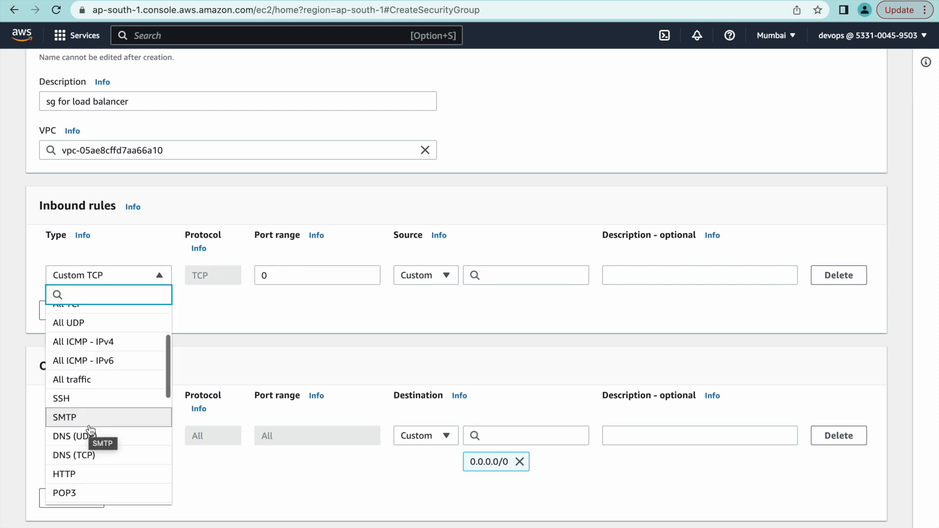
scroll(89, 431, down, 1)
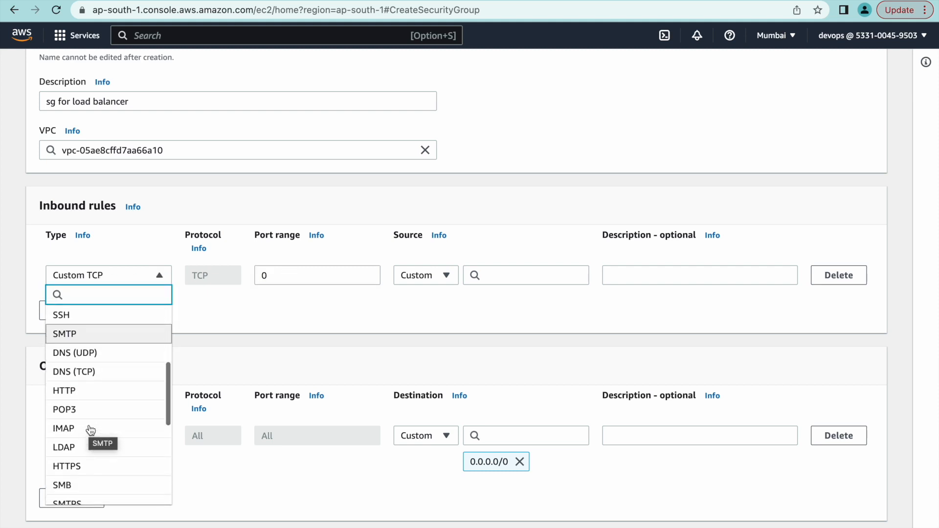
click(81, 384)
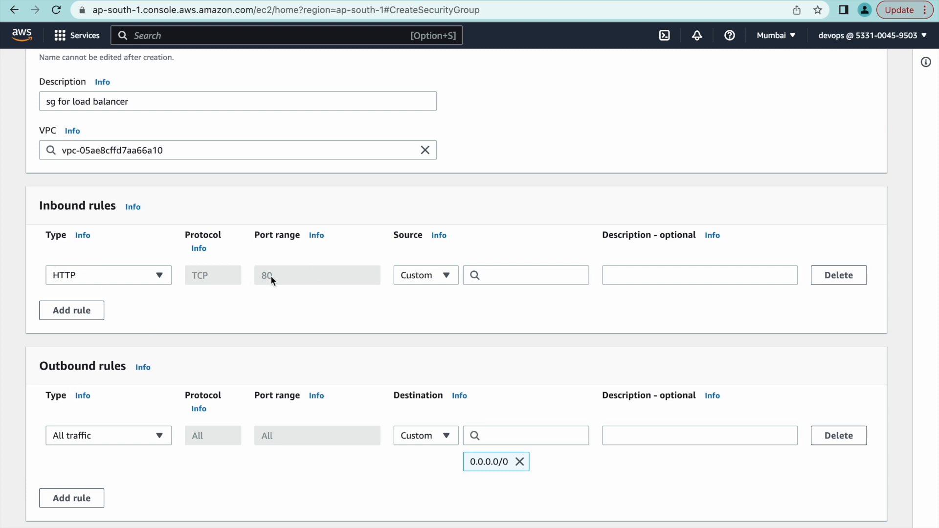
click(507, 275)
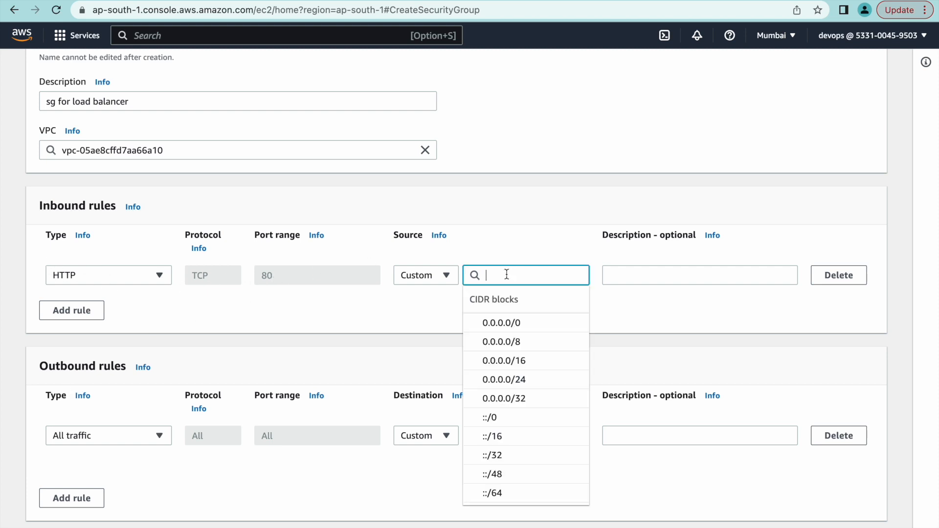
click(518, 322)
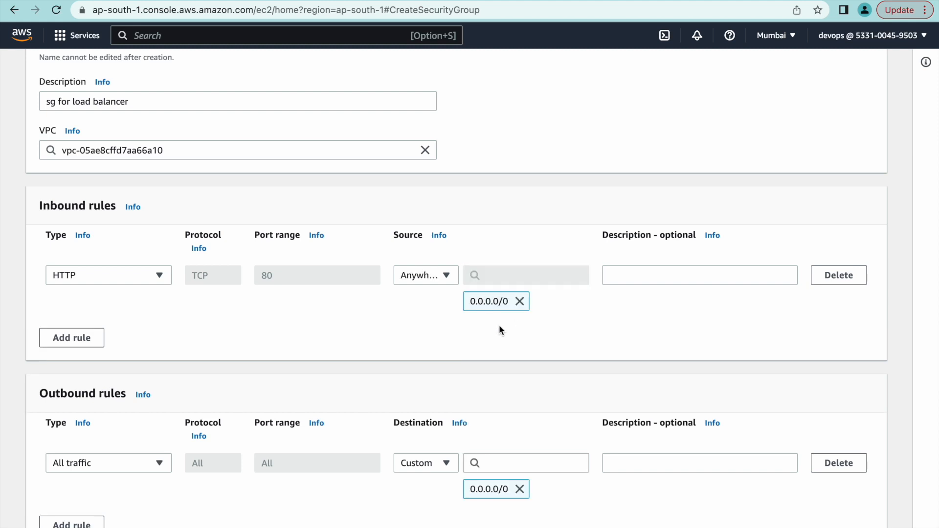
Keep the default outbound rule and create the loadbalancer-sg security group
scroll(209, 319, down, 3)
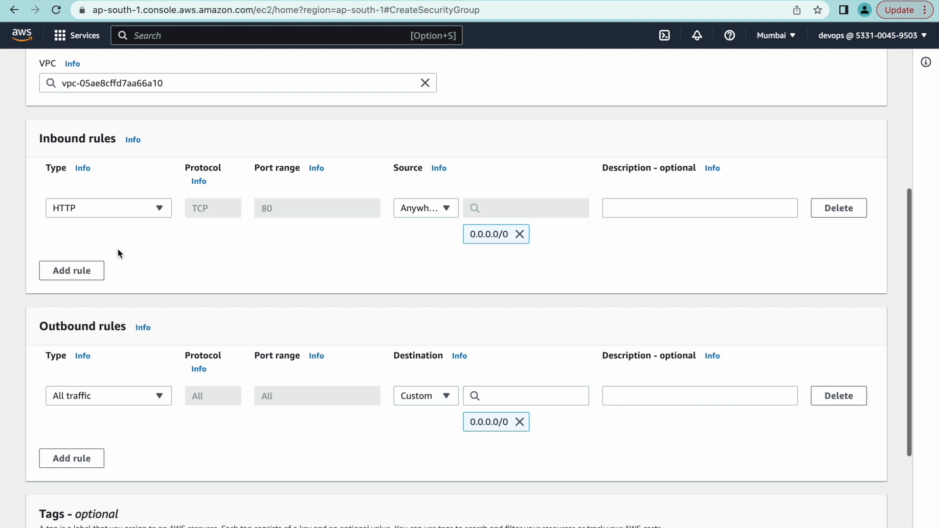
scroll(386, 272, down, 5)
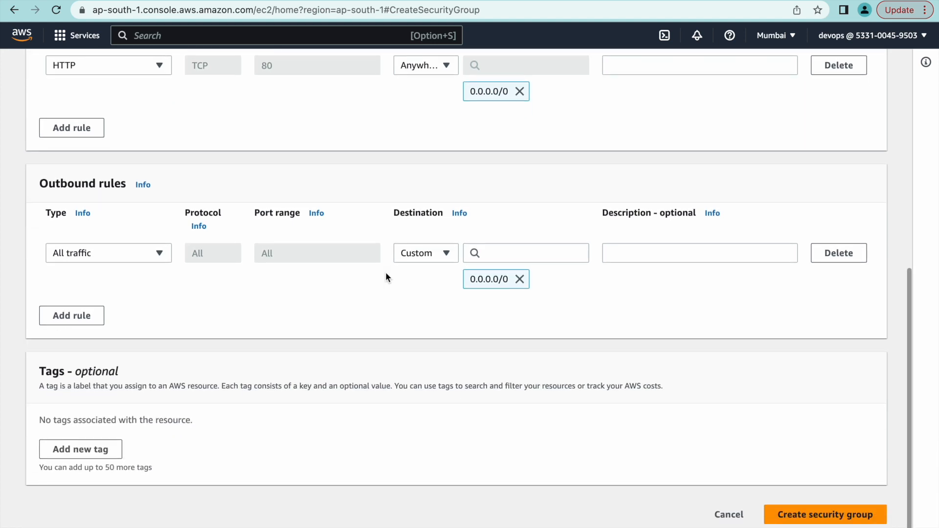
click(844, 514)
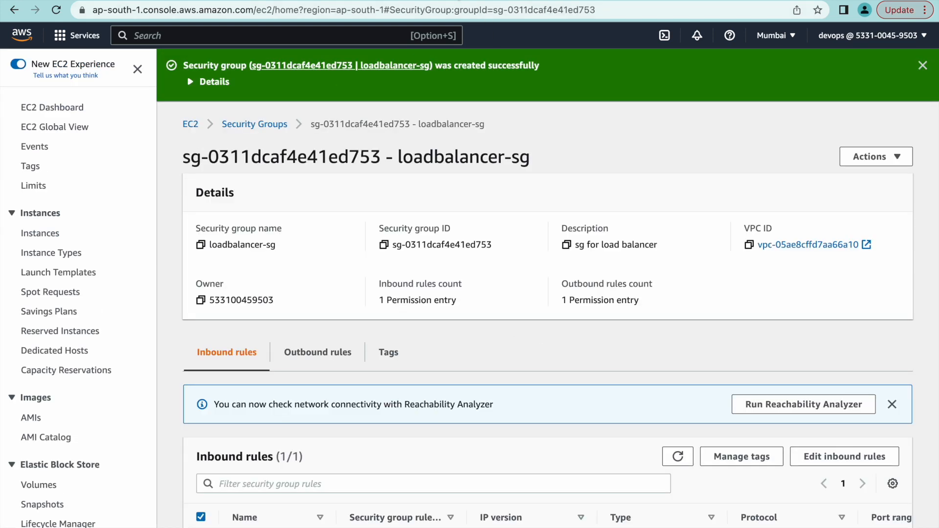
Return to the load balancer form, refresh its security group choices, and replace the default group with loadbalancer-sg
key(ctrl+shift+Tab)
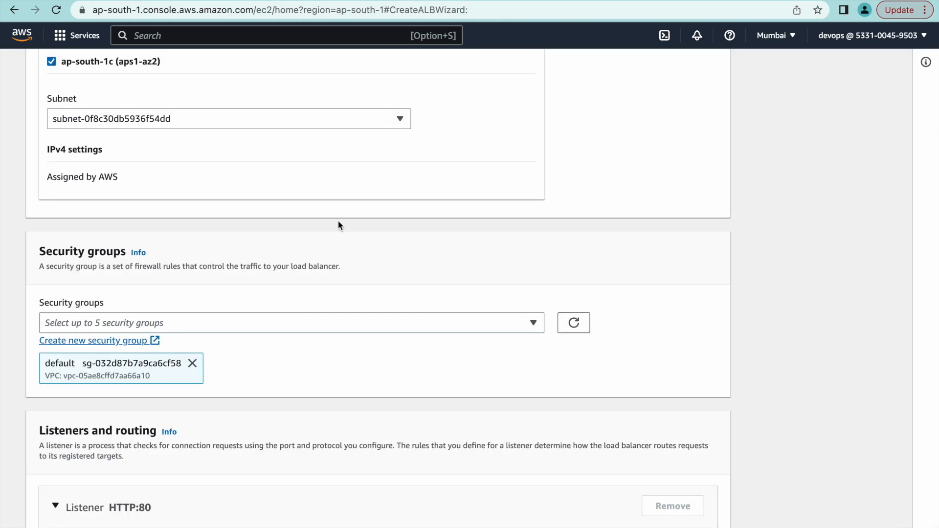
click(579, 325)
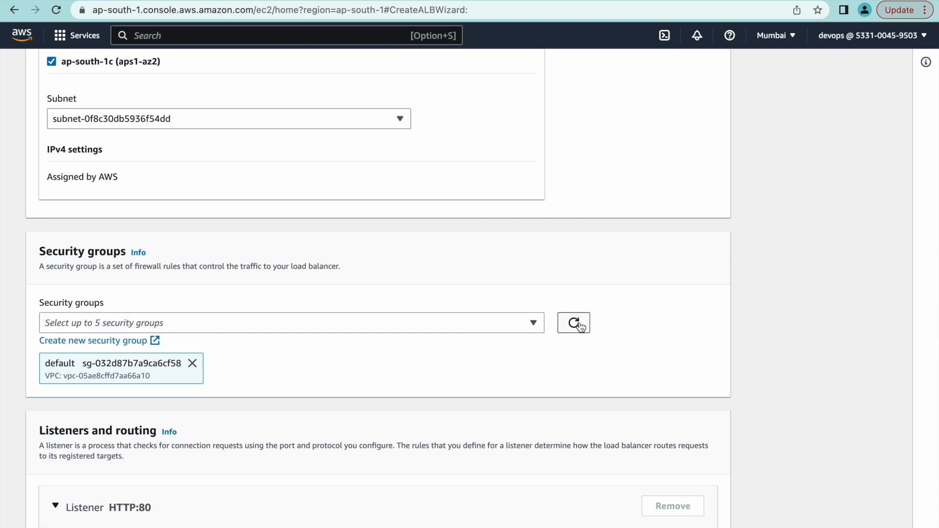
click(530, 323)
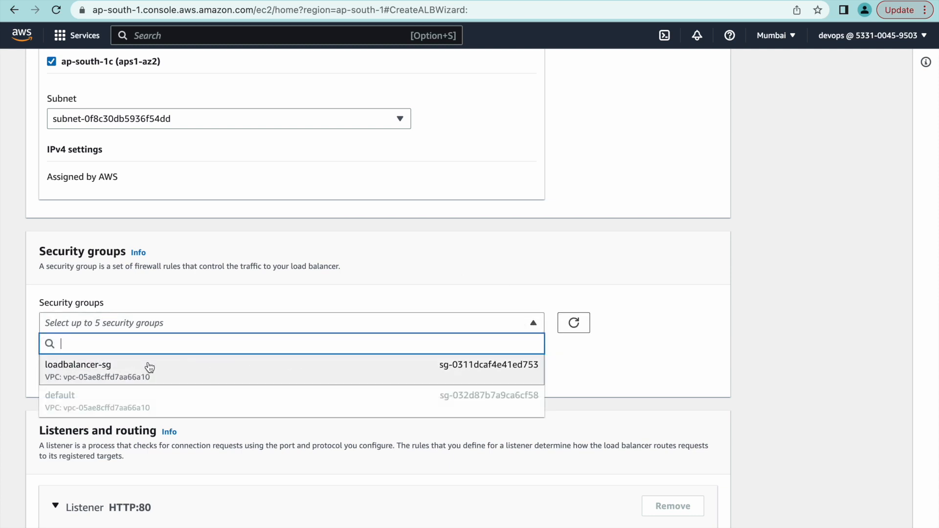
click(68, 377)
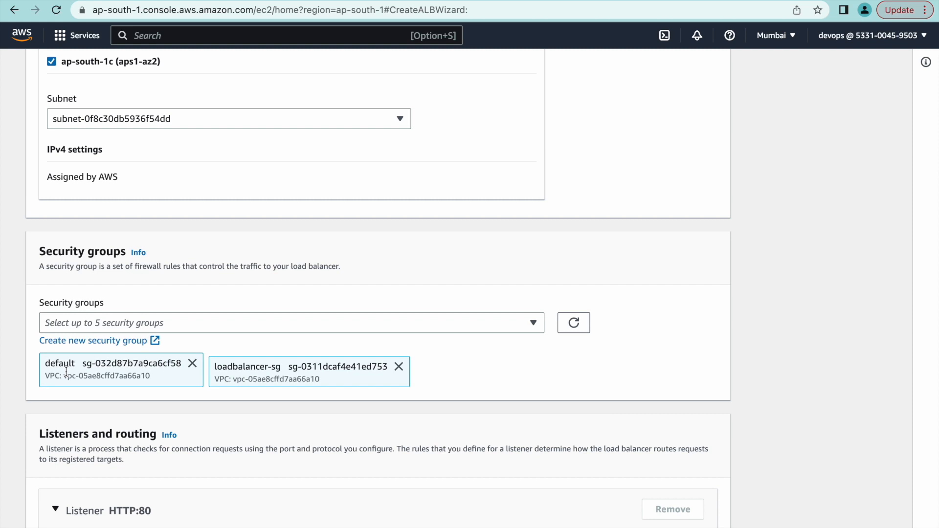
click(193, 364)
Check the target group choices for the HTTP:80 listener's default action and start creating a new target group
scroll(372, 349, down, 5)
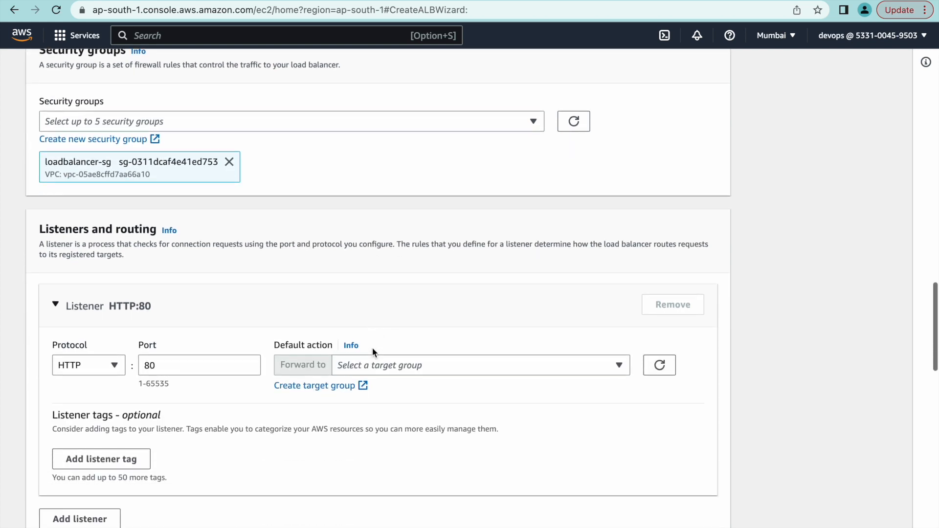
scroll(372, 351, down, 2)
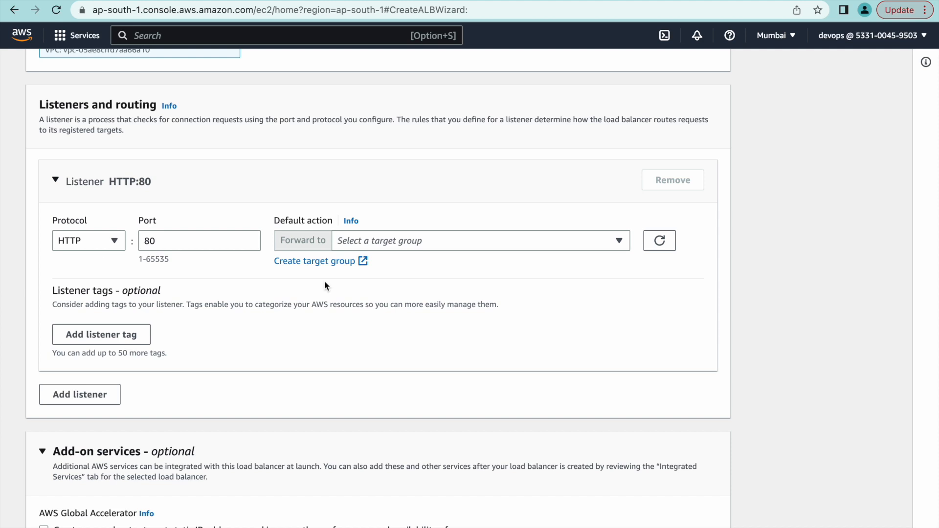
click(439, 242)
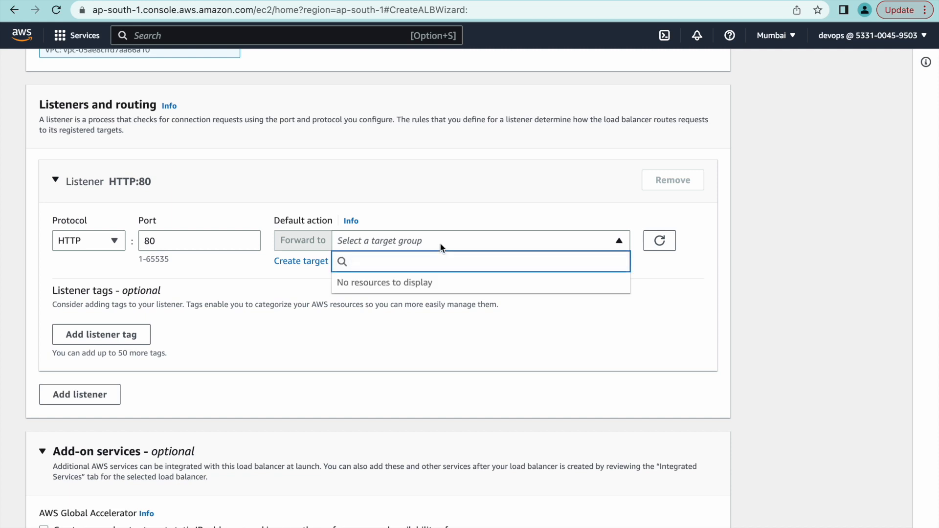
click(245, 263)
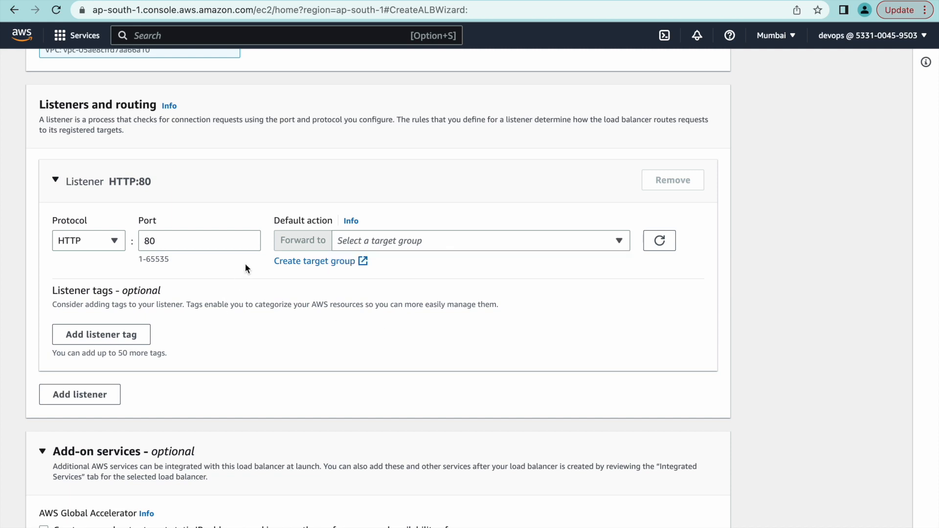
click(362, 263)
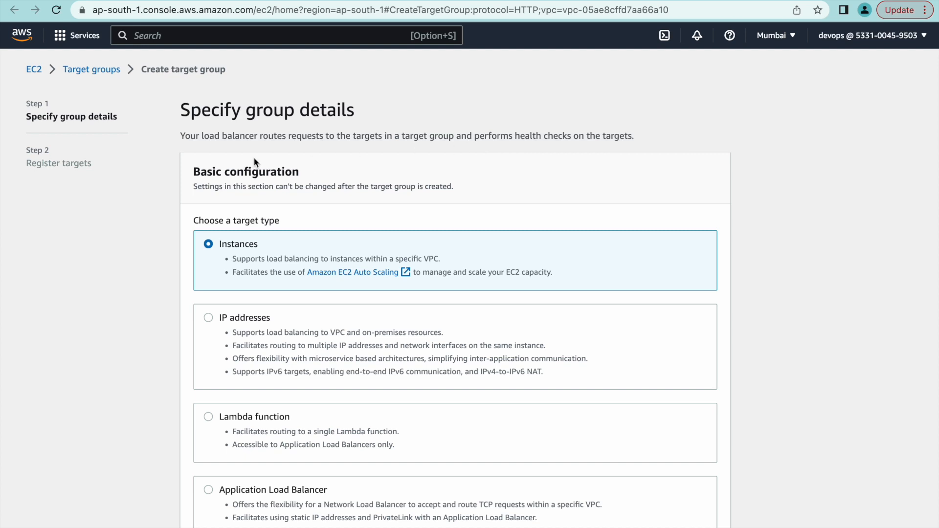
Review the target group's type, protocol, VPC and health check settings, including the advanced health check thresholds, timeout, interval and success codes
scroll(253, 275, down, 3)
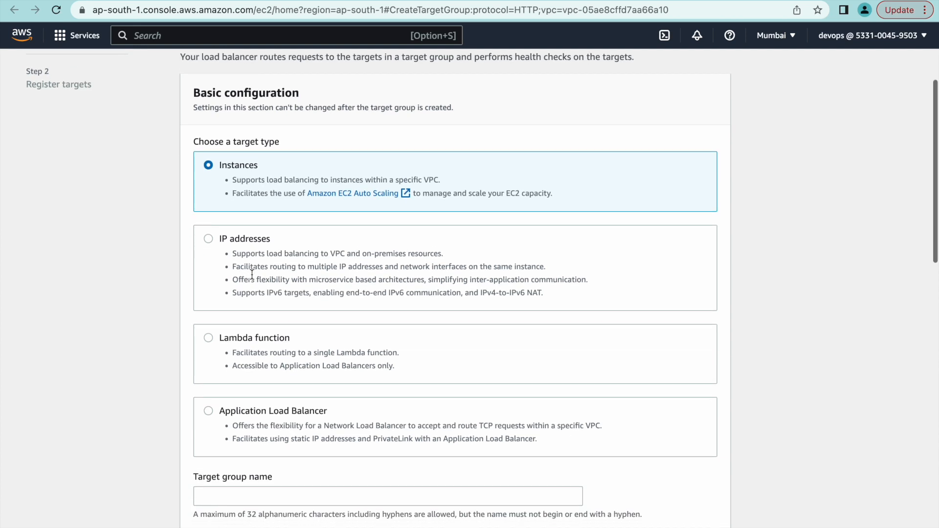
scroll(254, 205, down, 10)
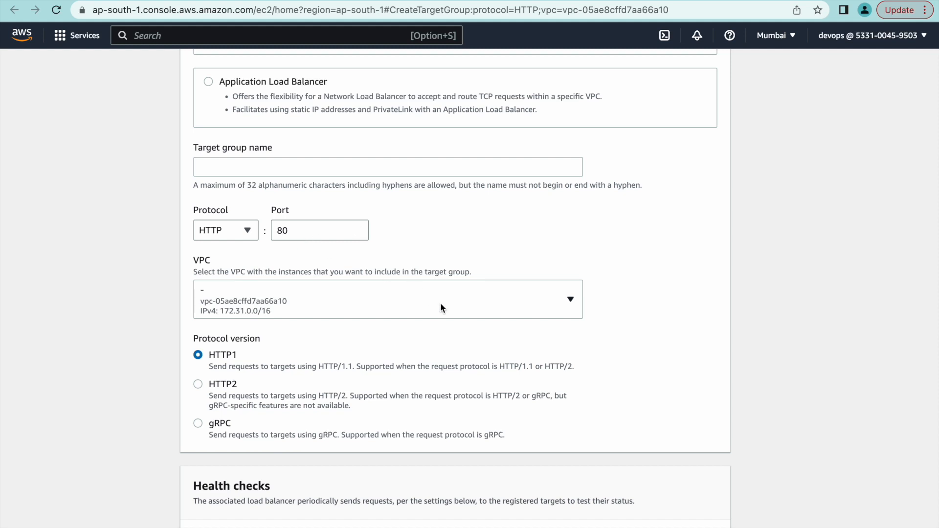
scroll(421, 266, down, 2)
scroll(421, 266, down, 4)
scroll(421, 266, up, 4)
scroll(243, 277, down, 4)
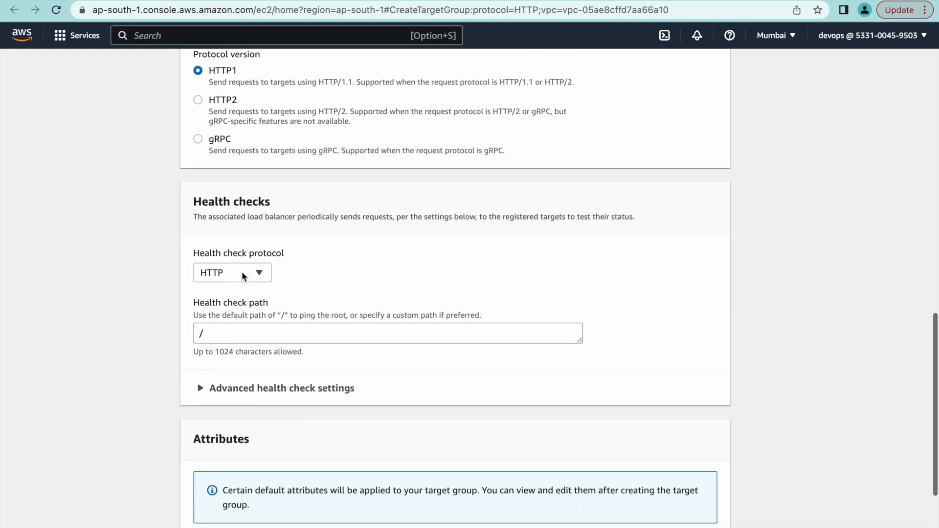
scroll(404, 242, down, 2)
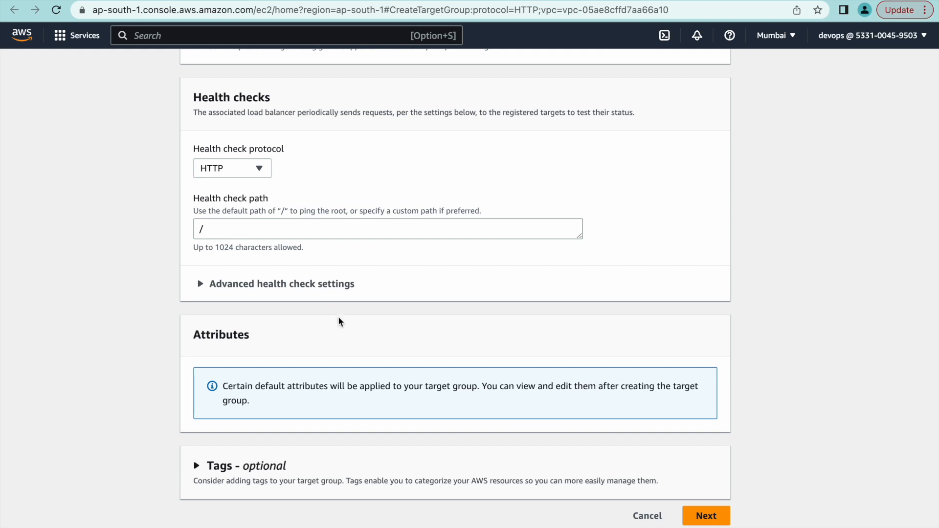
scroll(275, 329, down, 1)
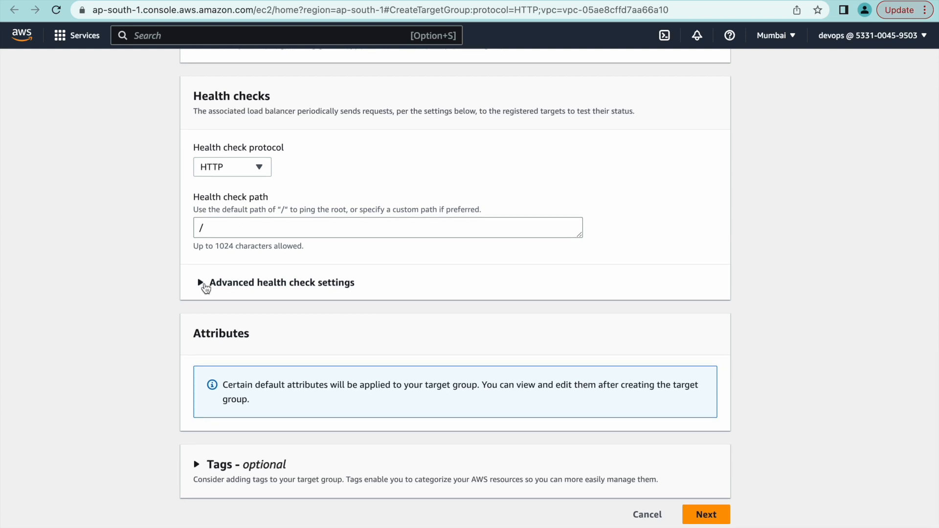
click(204, 286)
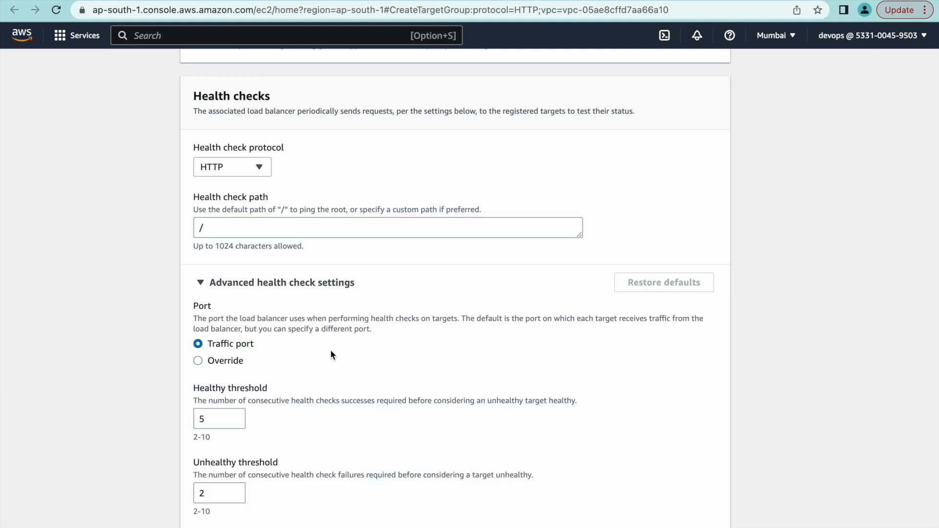
scroll(330, 349, down, 2)
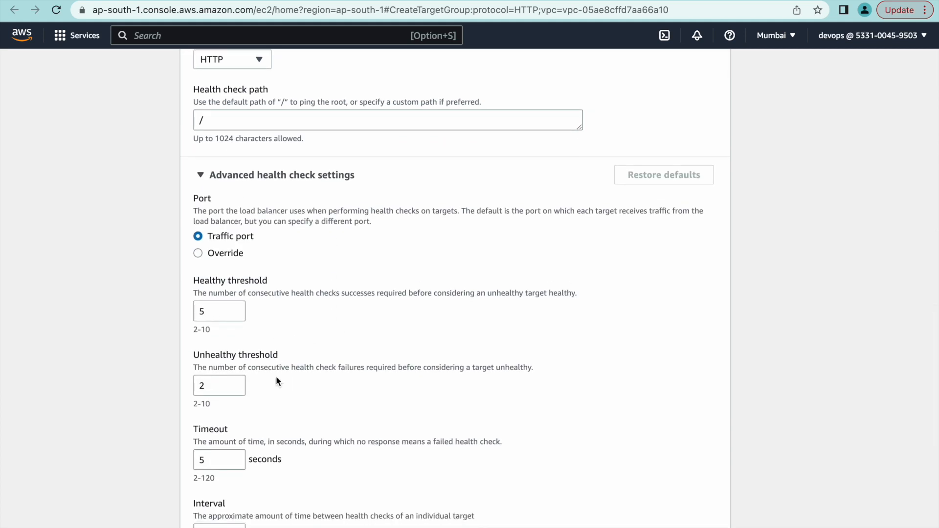
scroll(276, 376, down, 2)
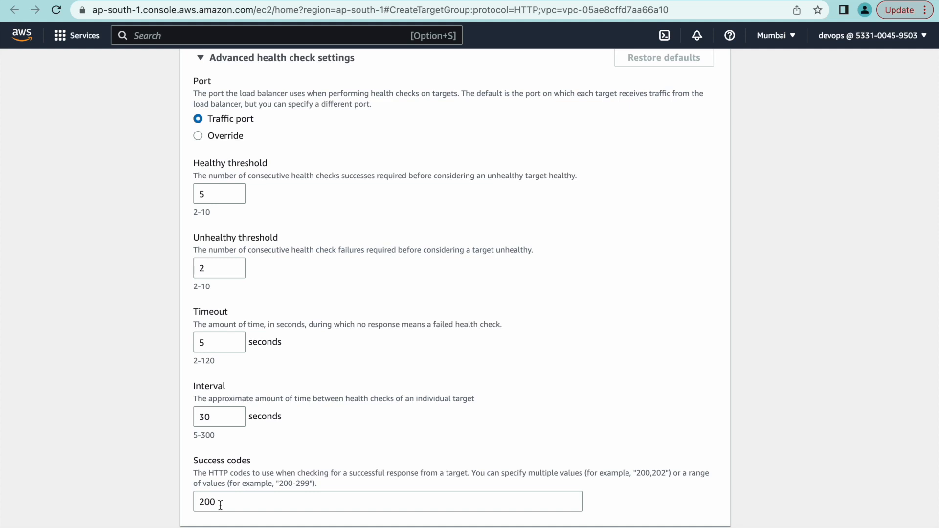
scroll(221, 505, down, 5)
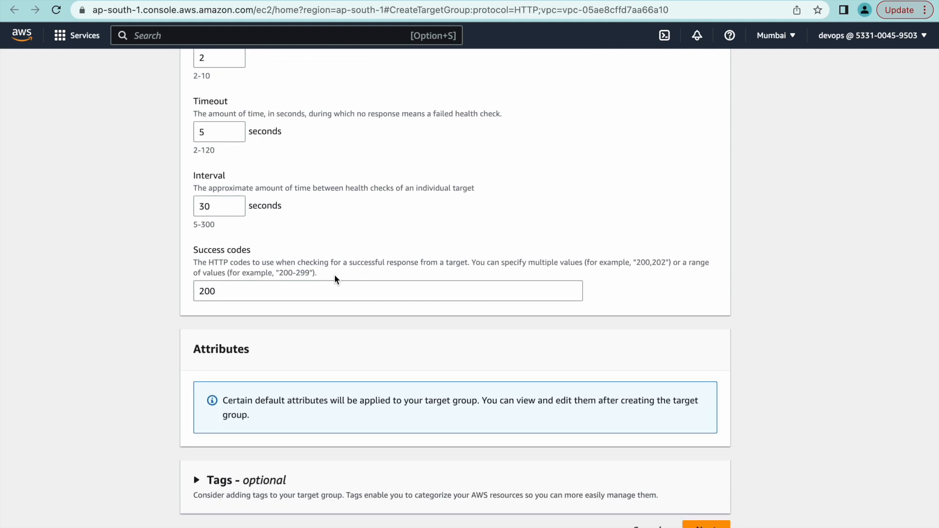
scroll(335, 278, down, 1)
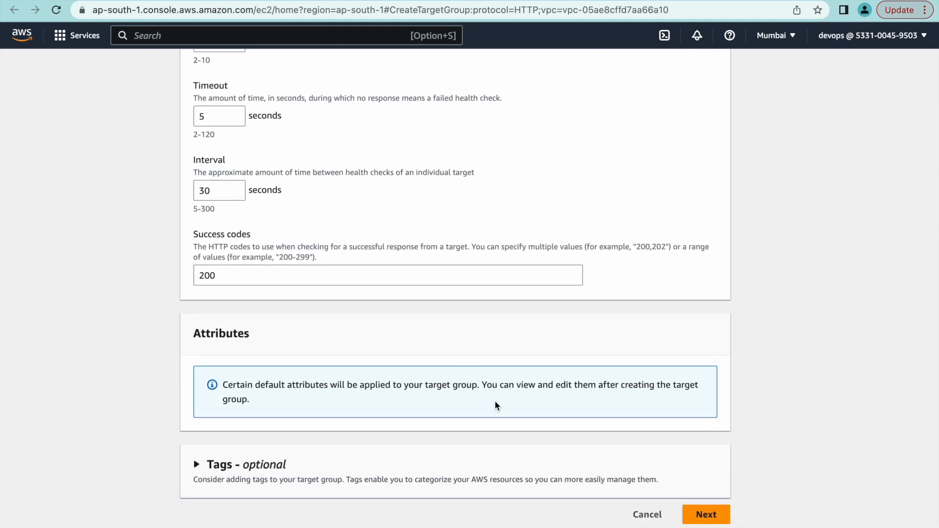
Name the target group loadbalancertargetgroup, keep the other default settings, and proceed to registering targets
click(710, 516)
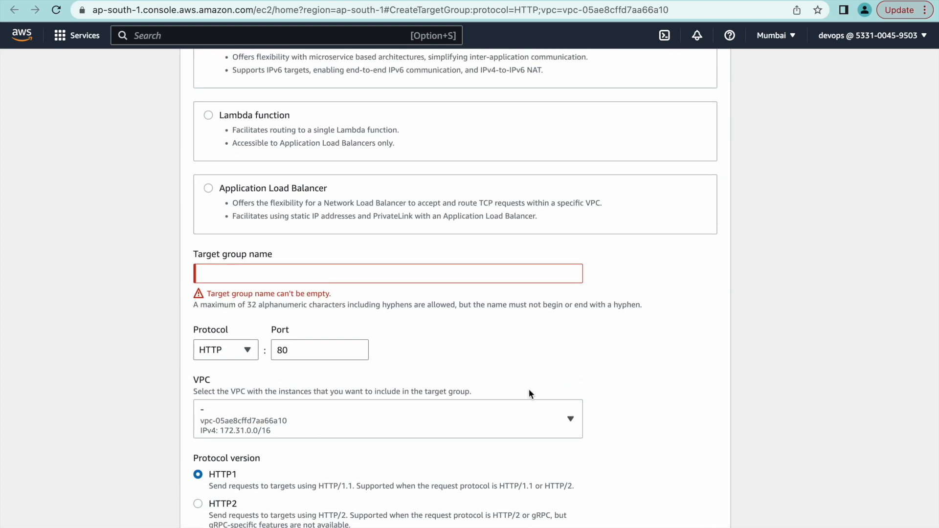
click(230, 275)
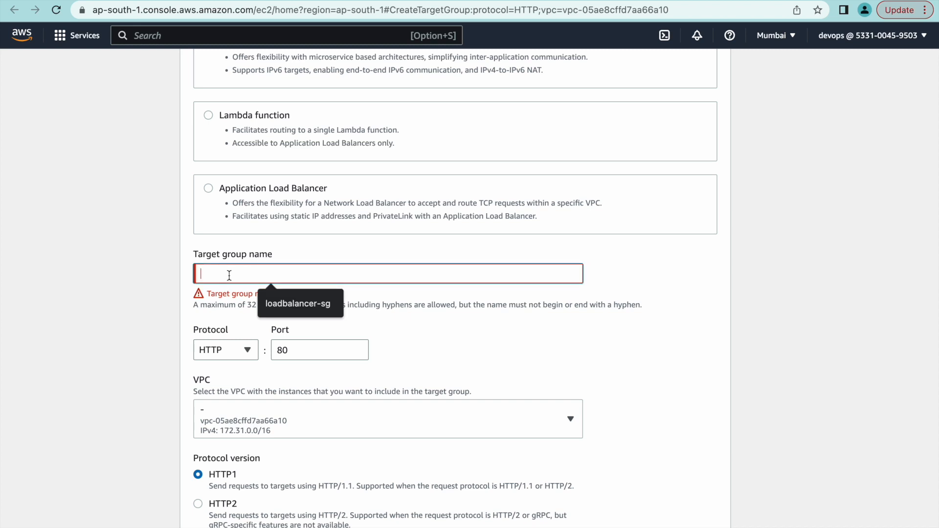
text(loa)
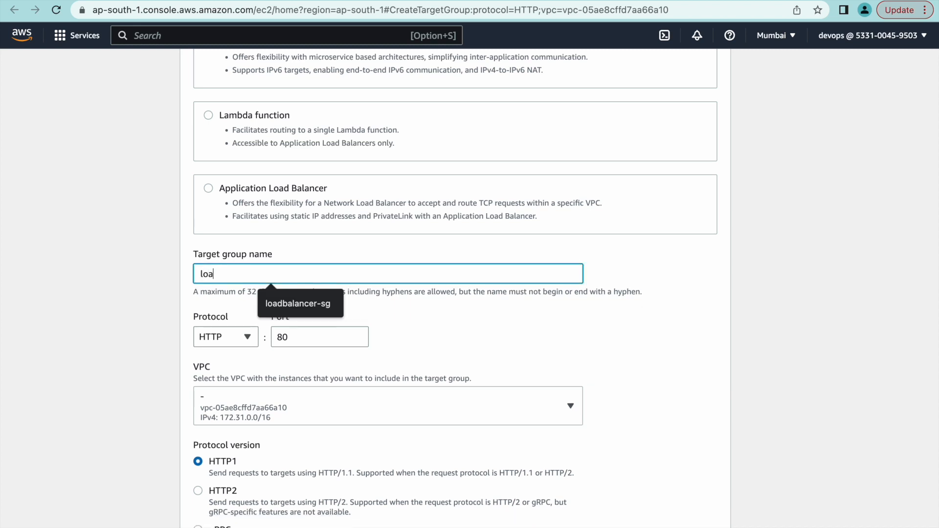
text(dbalancertarget)
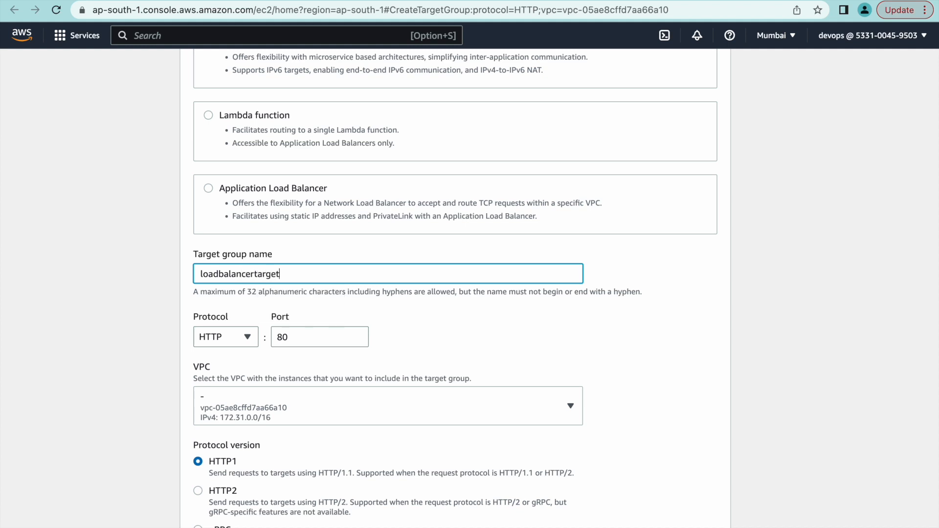
text(group)
scroll(418, 340, down, 10)
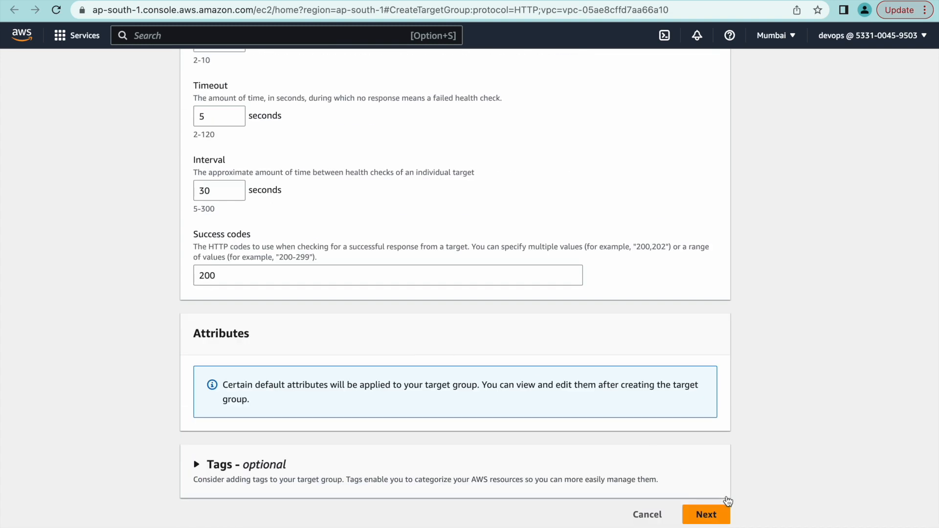
click(710, 514)
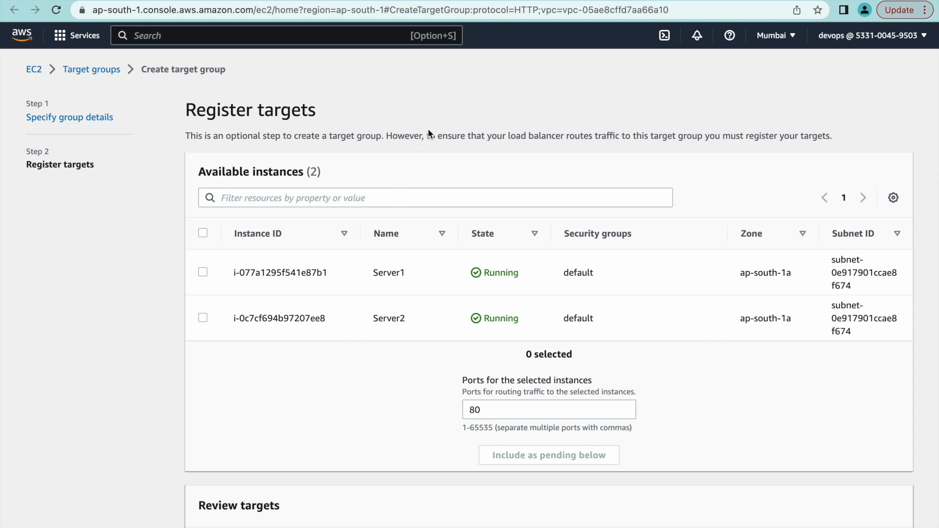
Register Server1 and Server2 as pending targets on port 80 and create the target group
click(204, 273)
click(204, 321)
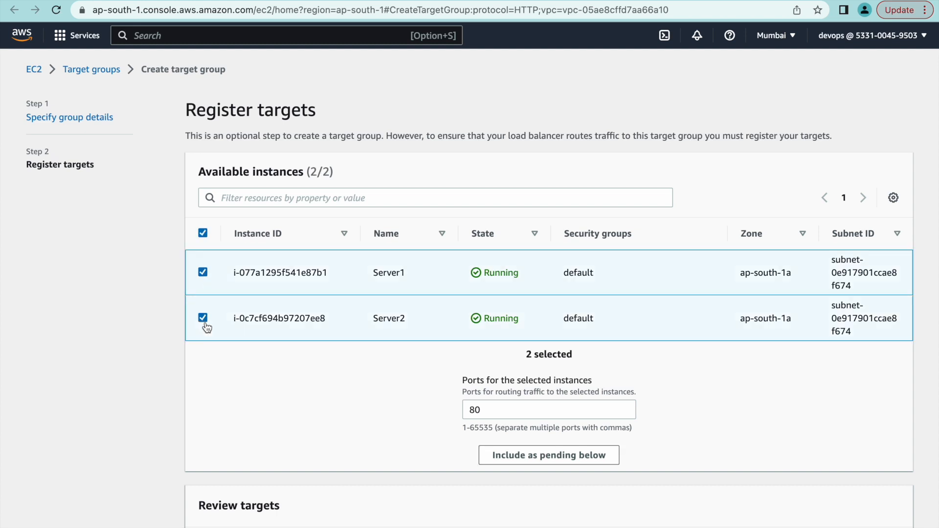
scroll(360, 380, down, 2)
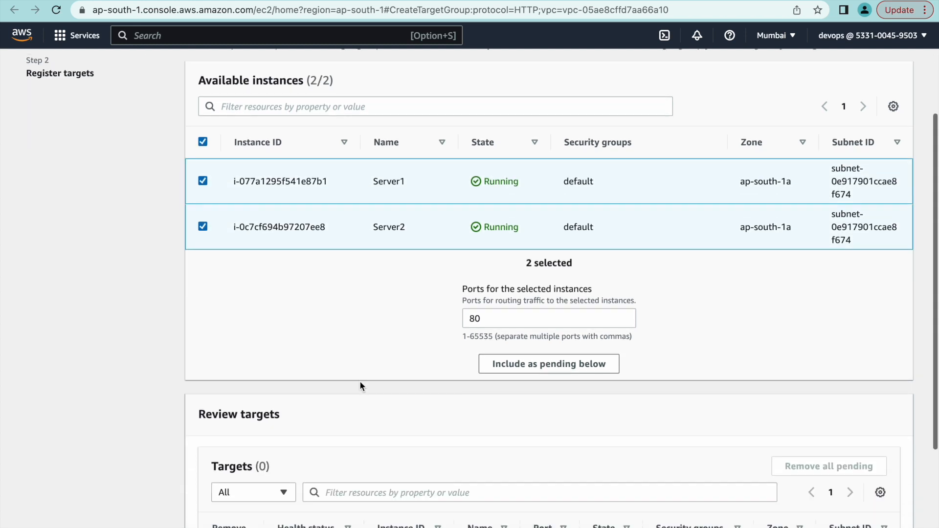
click(548, 367)
scroll(327, 365, down, 2)
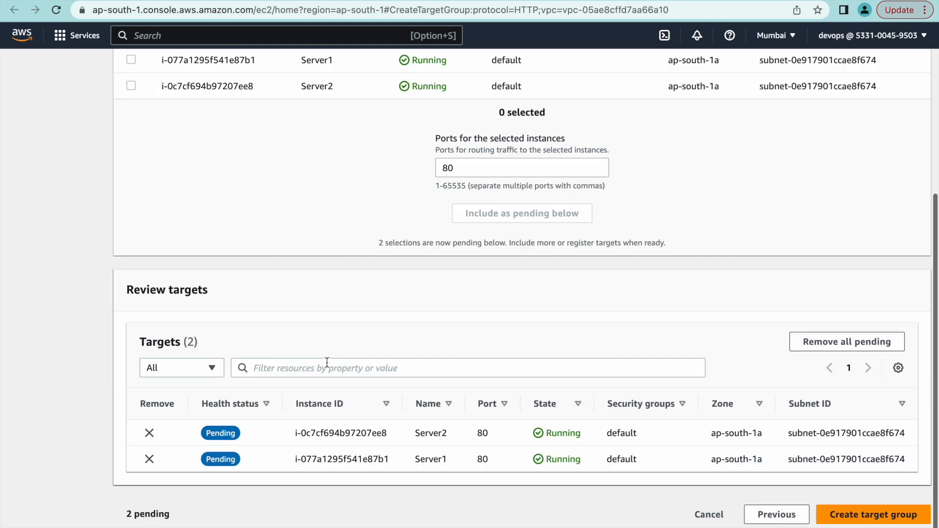
click(872, 514)
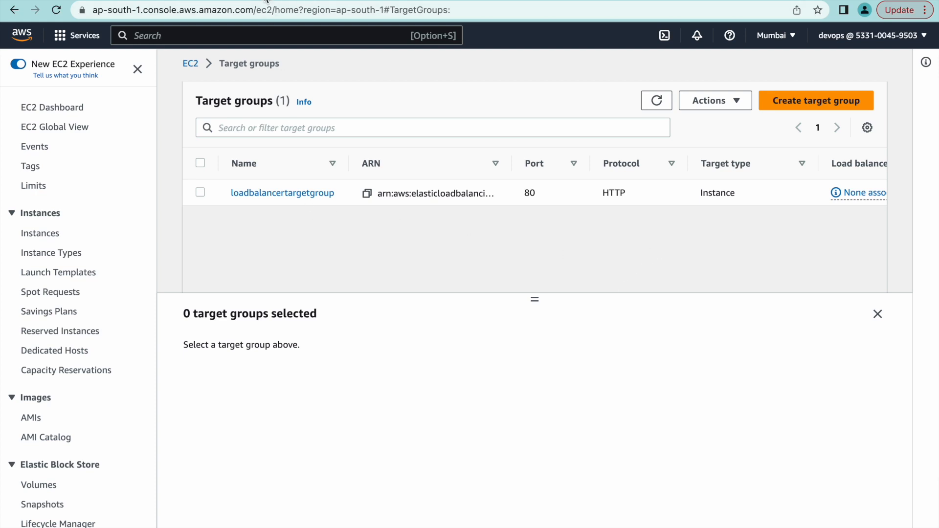
Return to the load balancer form, refresh the target group choices, and forward the HTTP:80 listener to loadbalancertargetgroup
click(239, 1)
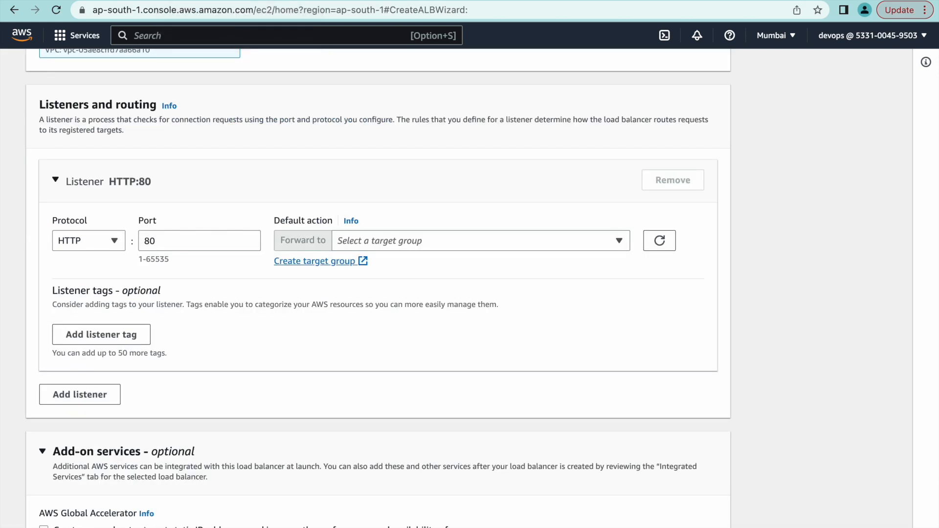
click(665, 240)
click(562, 241)
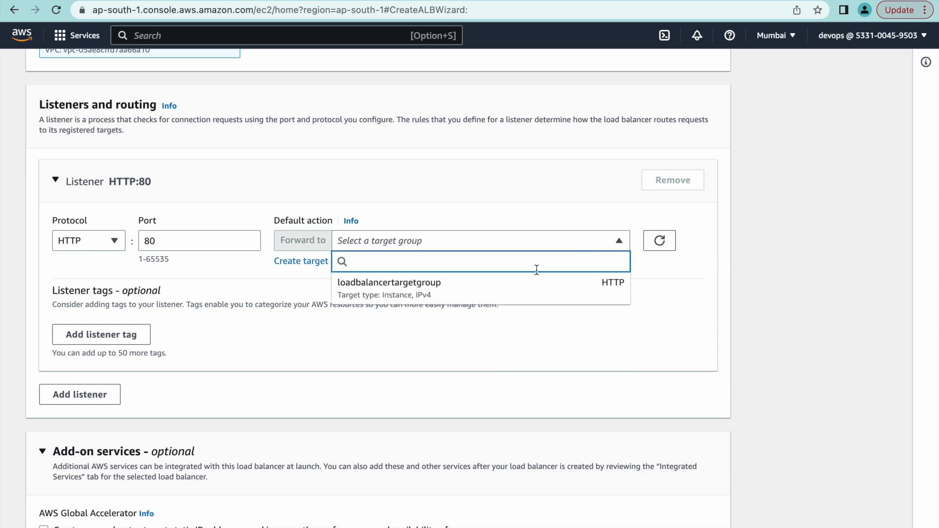
click(443, 292)
Review the listener, add-on services and configuration summary, keep the optional settings at their defaults, and create the load balancer
scroll(296, 322, down, 3)
scroll(295, 324, down, 3)
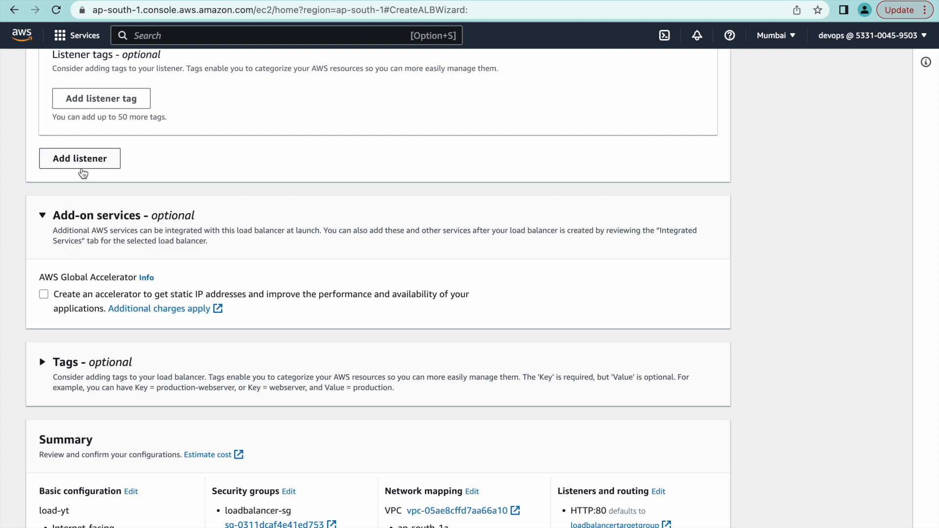
scroll(405, 130, up, 3)
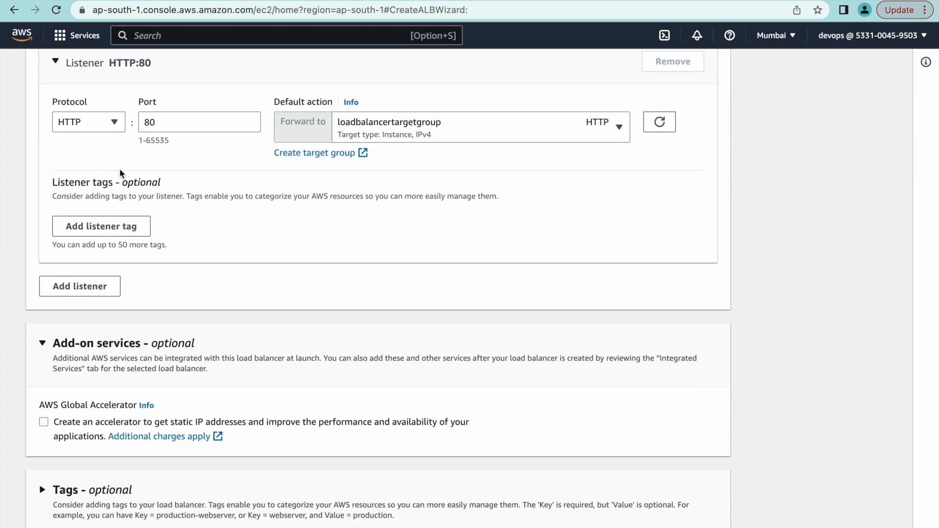
scroll(312, 246, down, 13)
scroll(313, 246, up, 5)
scroll(313, 249, up, 2)
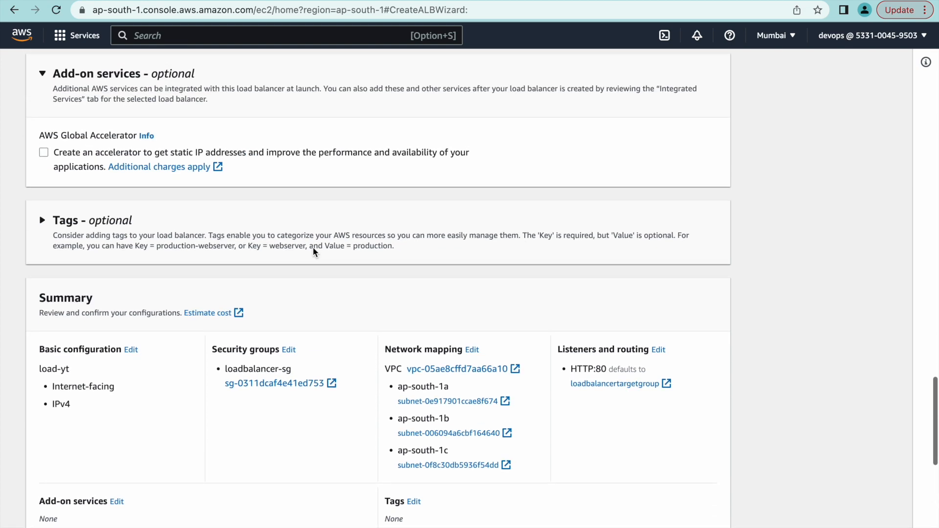
scroll(313, 249, down, 8)
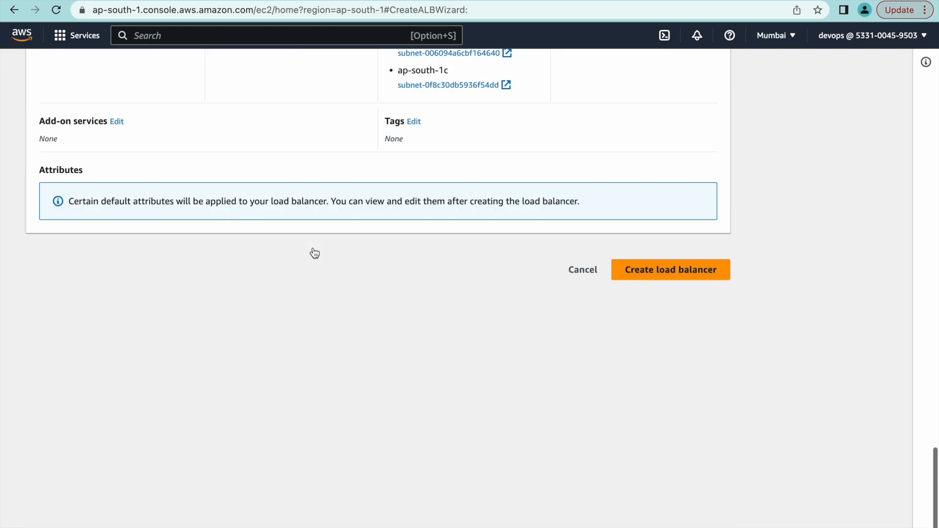
click(680, 277)
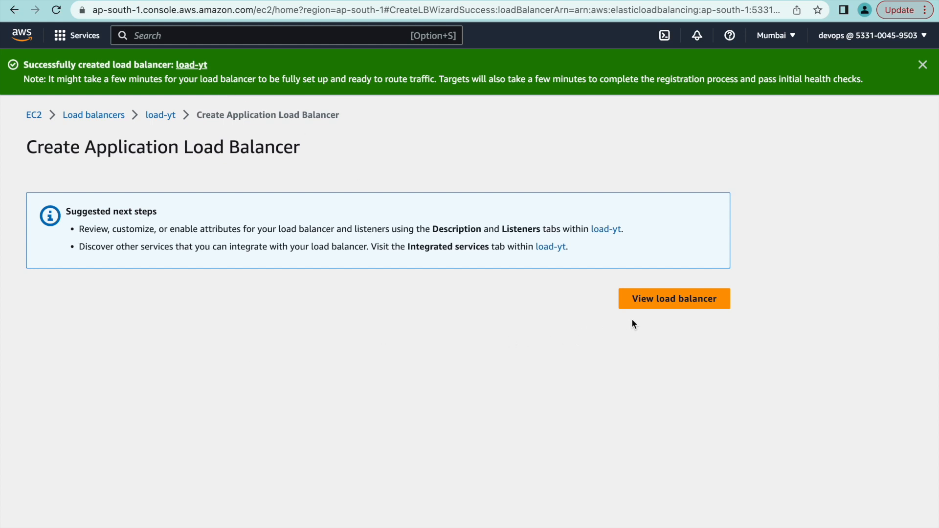
View the new load balancer in the list, refresh its state, and open the load-yt details page
click(668, 304)
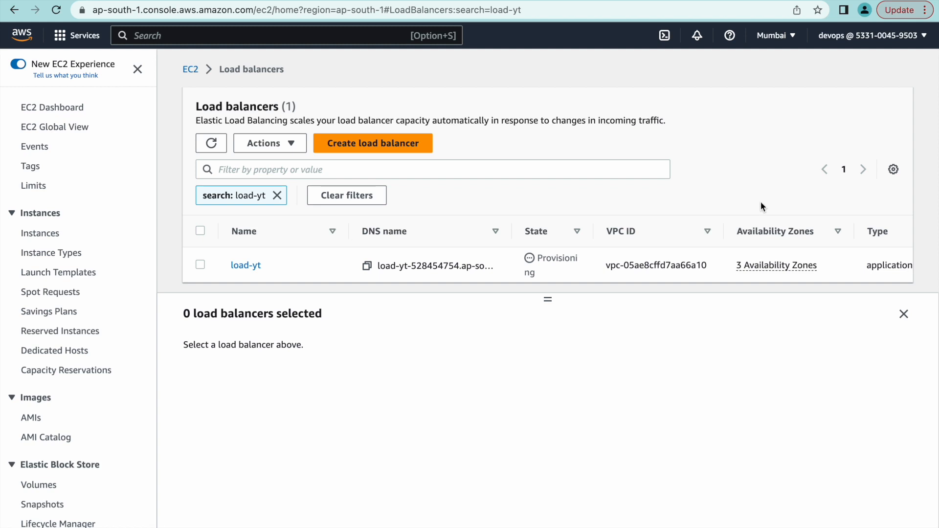
click(212, 143)
click(212, 144)
click(214, 145)
click(201, 265)
click(270, 356)
click(245, 265)
scroll(386, 370, down, 1)
scroll(387, 365, up, 1)
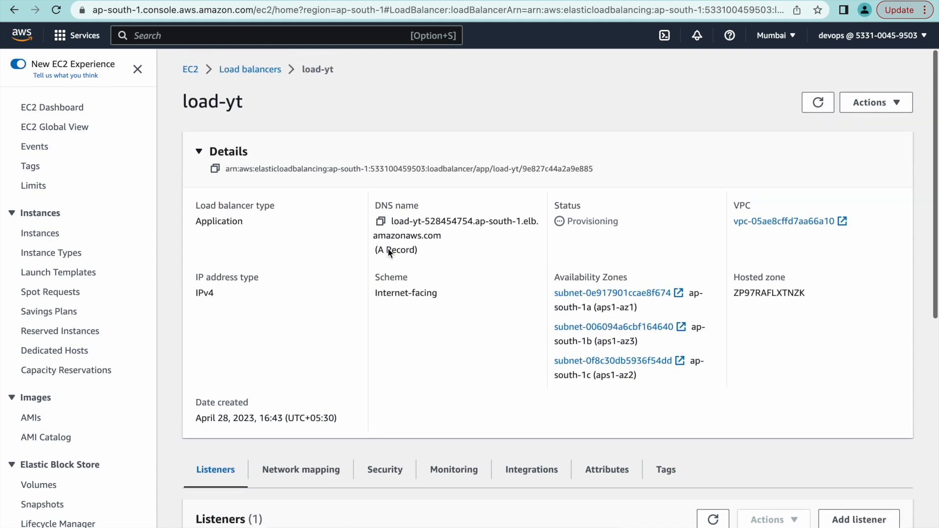
Copy the DNS name of load-yt and open it in a new browser tab
click(380, 222)
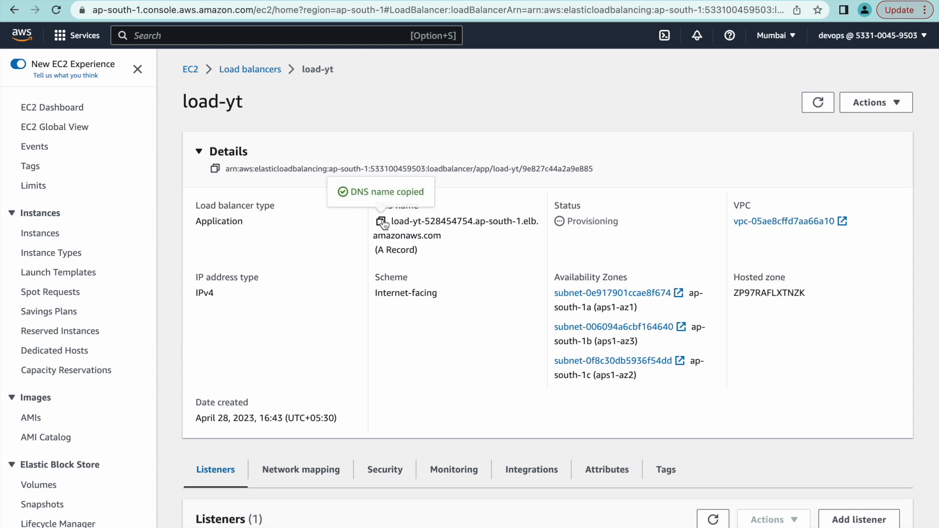
key(super+t)
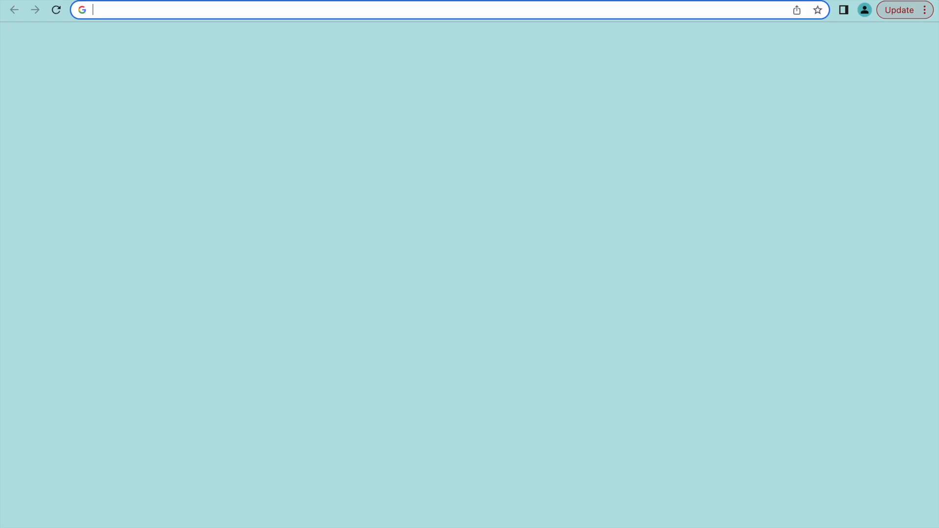
key(super+v)
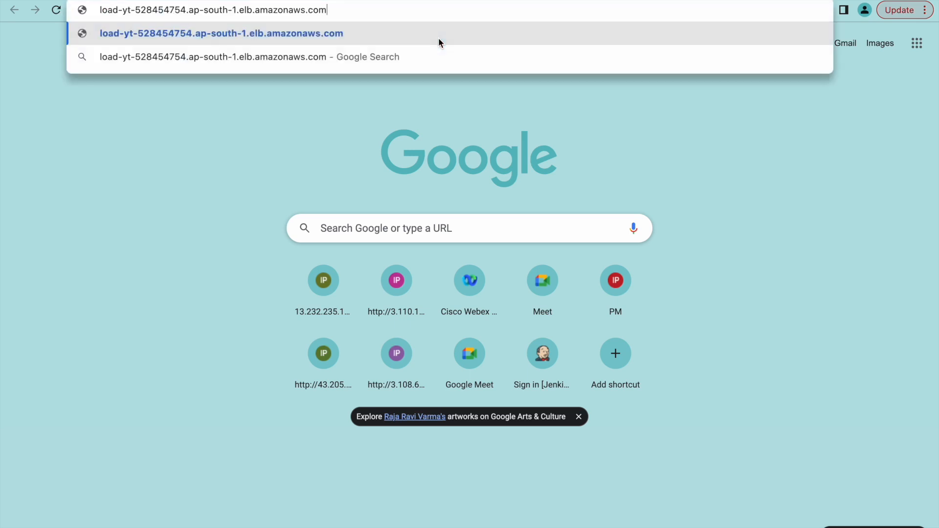
key(Return)
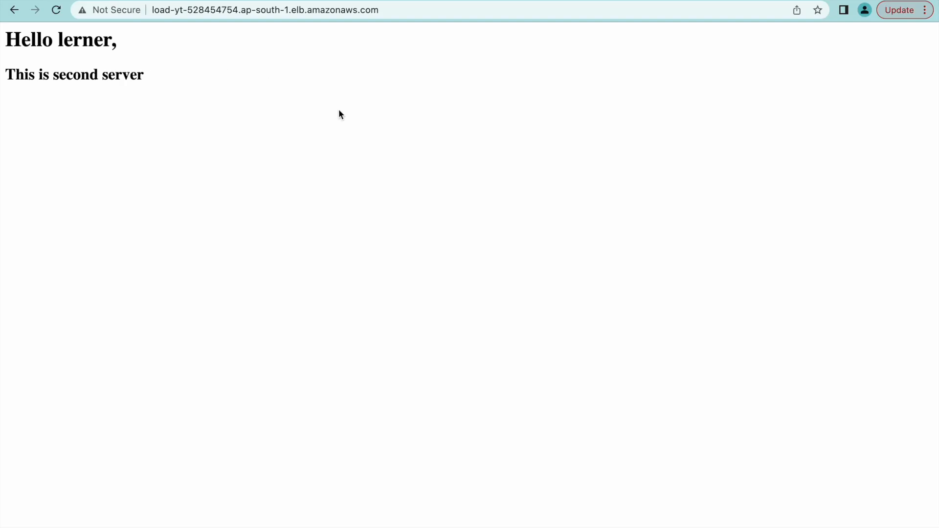
Reload the load balancer's DNS page several times to check how requests are distributed between the two servers
click(228, 0)
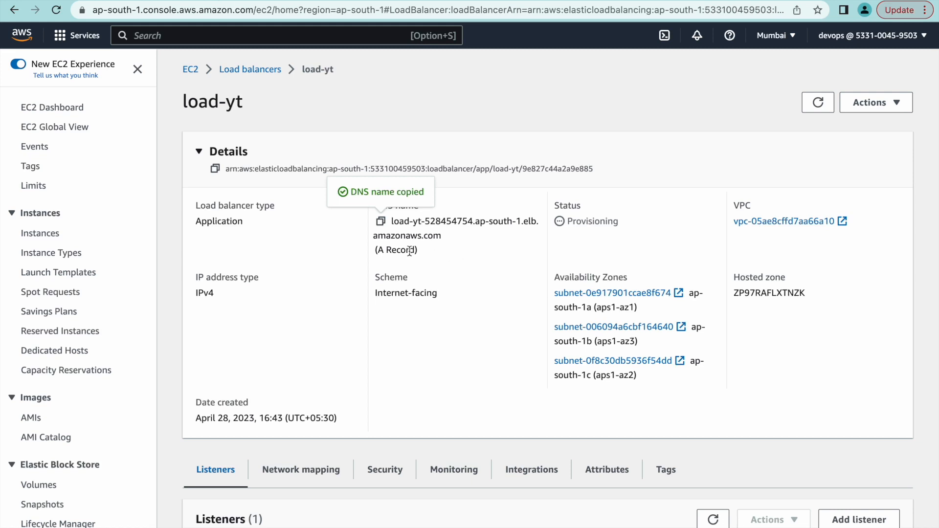
click(360, 0)
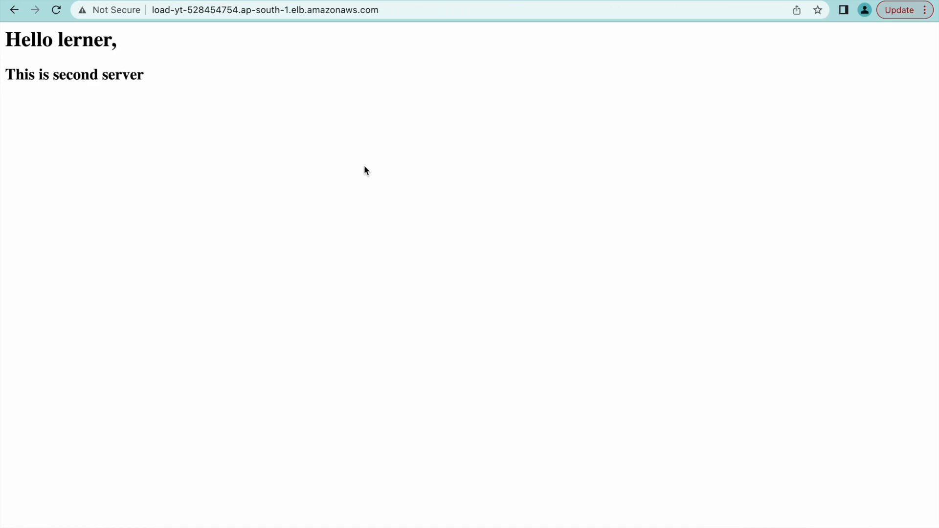
click(56, 10)
click(56, 10)
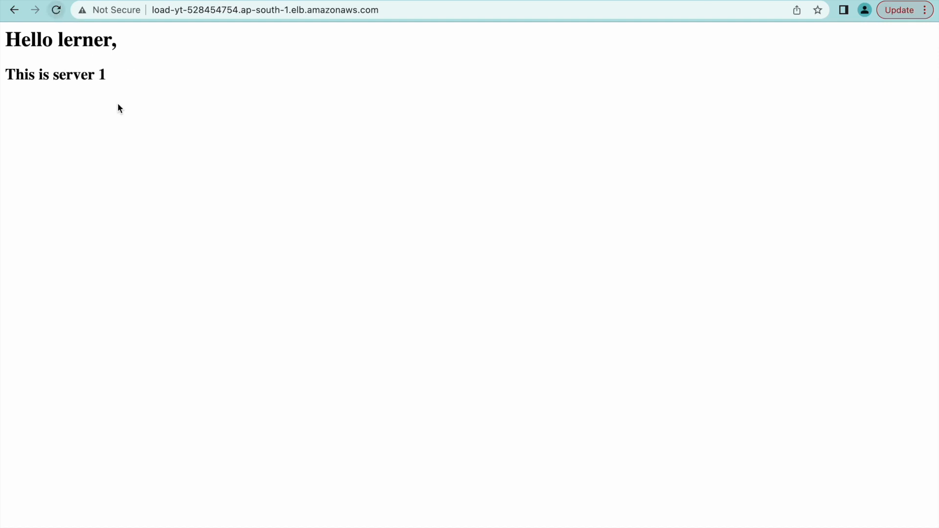
click(59, 10)
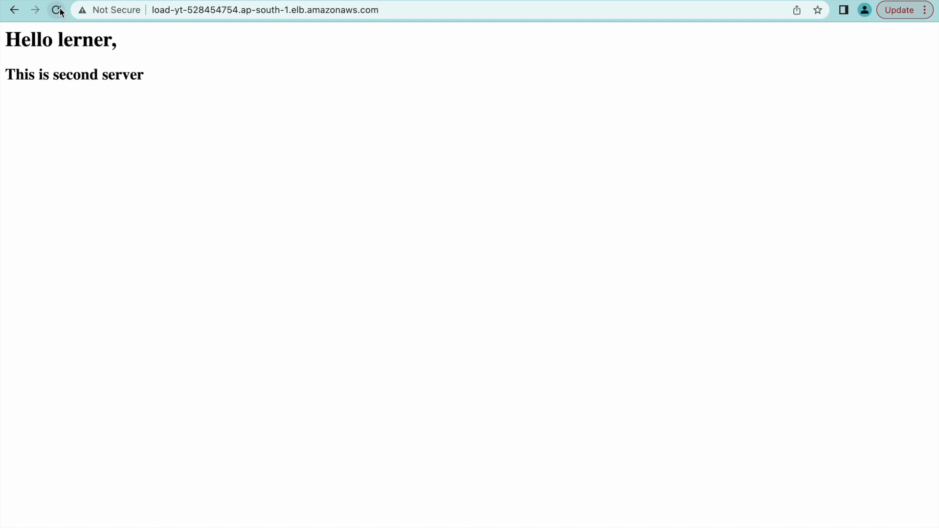
click(60, 10)
click(60, 10)
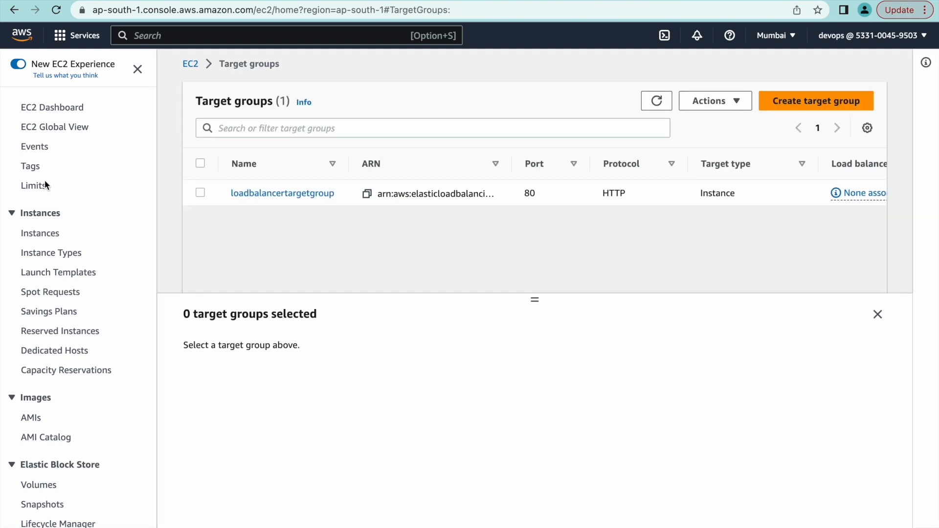
Copy Server1's public IPv4 address from the instance list and open it on port 80 in a new browser tab
click(41, 235)
click(174, 134)
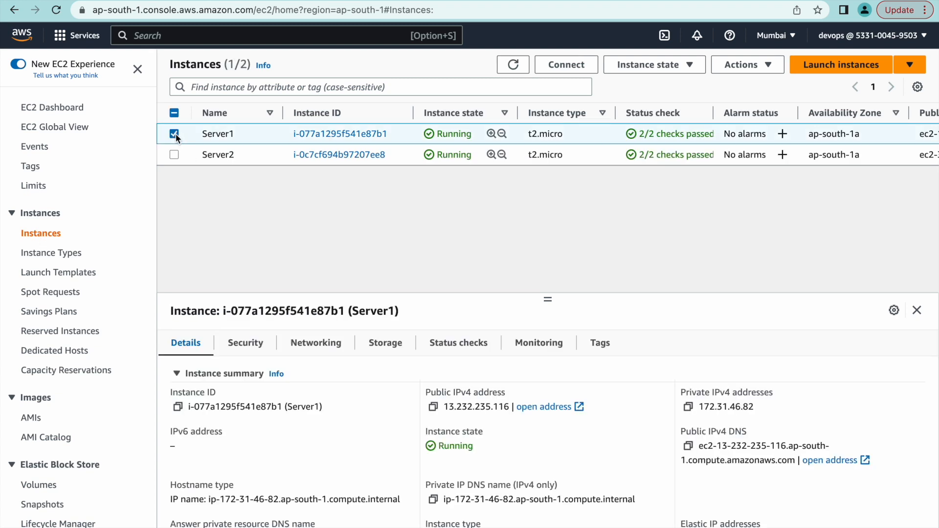
click(434, 407)
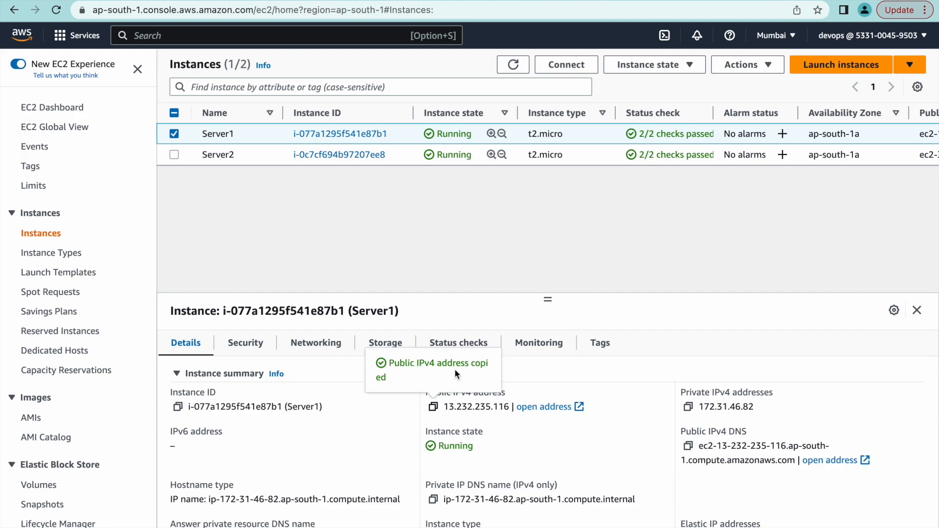
key(super+t)
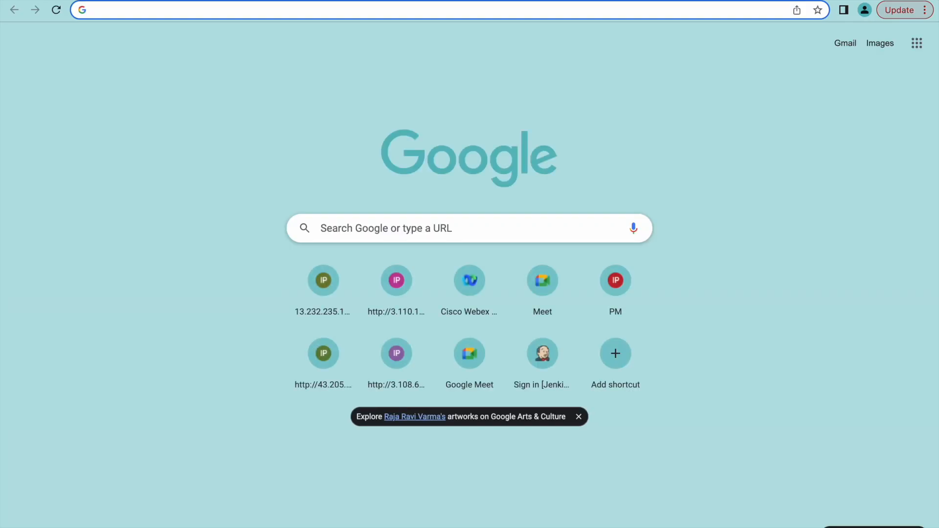
key(super+v)
text(:)
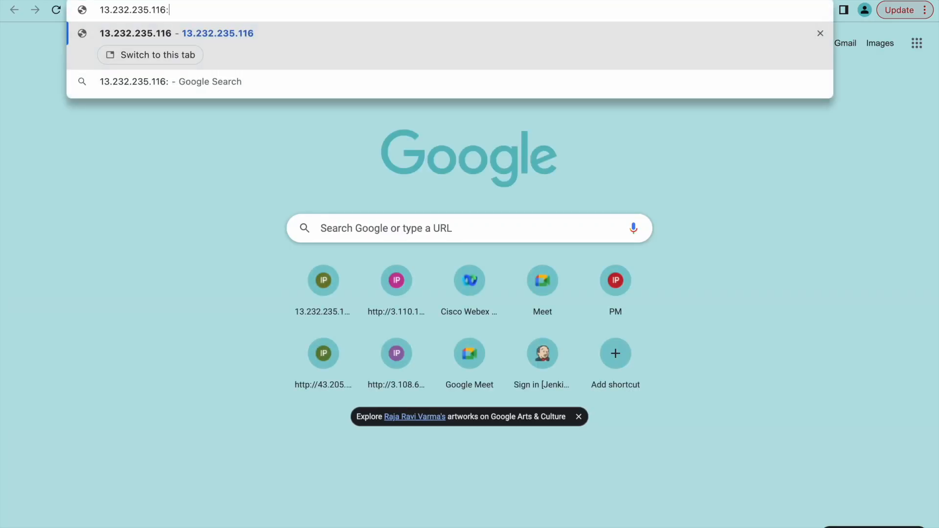
text(80)
key(Return)
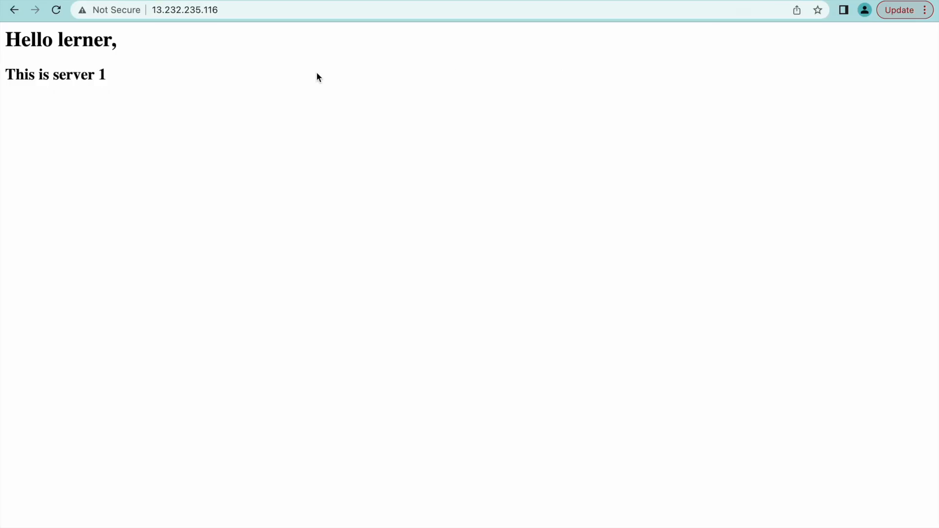
Return to Server1's security details and open its default security group in a new tab to view the inbound rules
key(ctrl+shift+Tab)
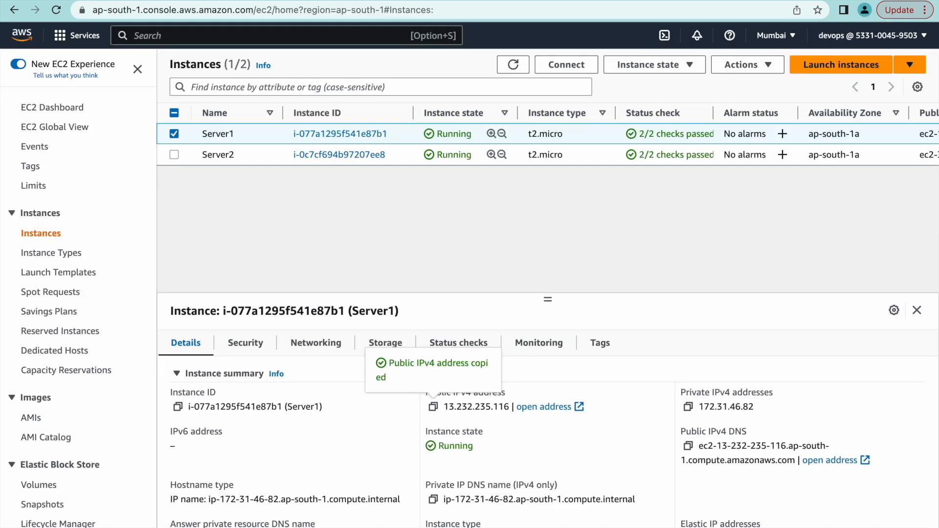
click(247, 345)
scroll(330, 400, down, 5)
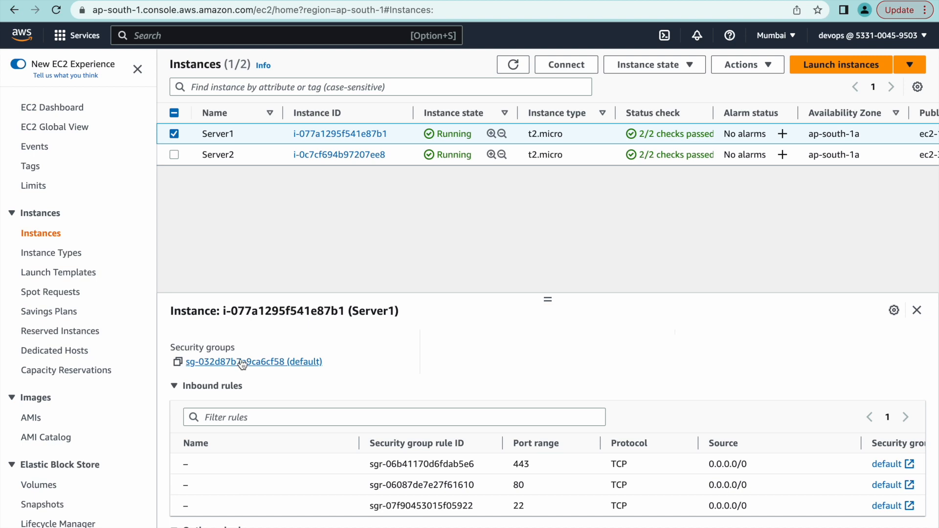
right_click(242, 363)
click(274, 361)
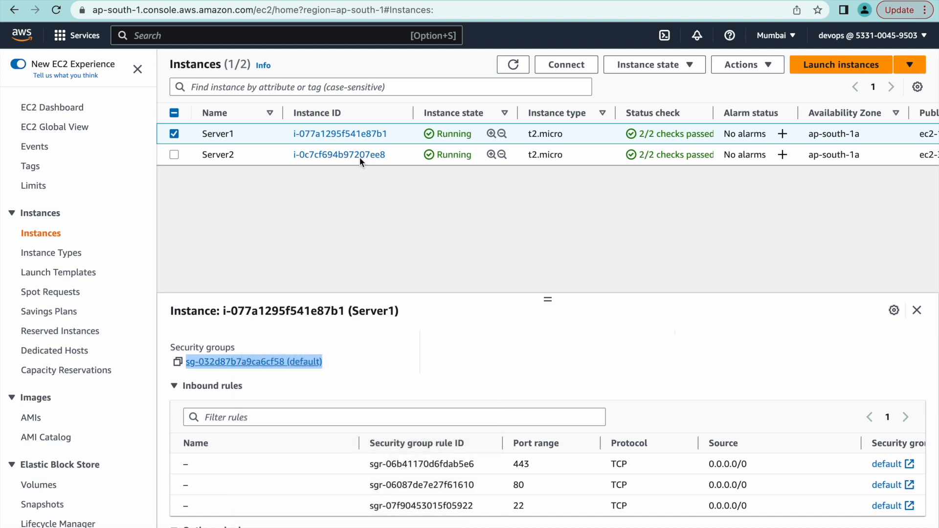
key(ctrl+Tab)
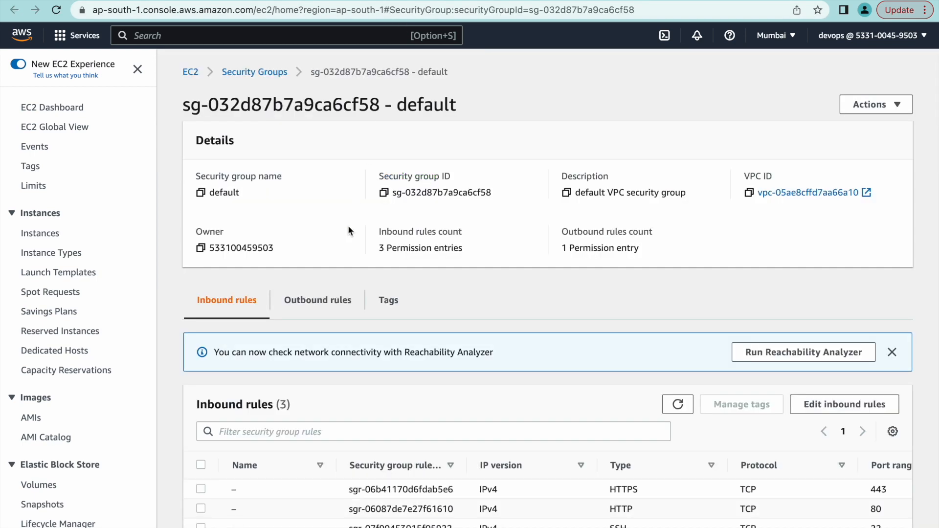
scroll(335, 265, down, 1)
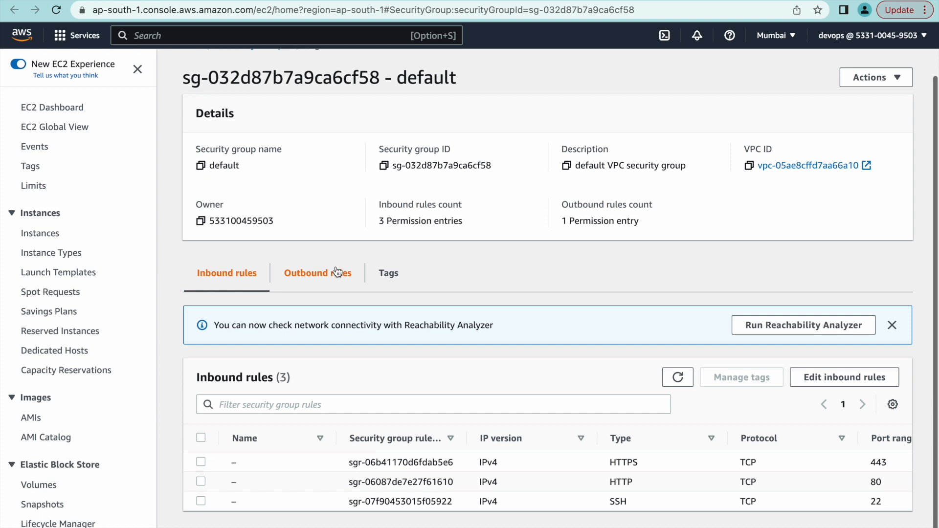
Edit the default security group's inbound rules and try to replace the HTTP rule's 0.0.0.0/0 source with loadbalancer-sg
click(831, 377)
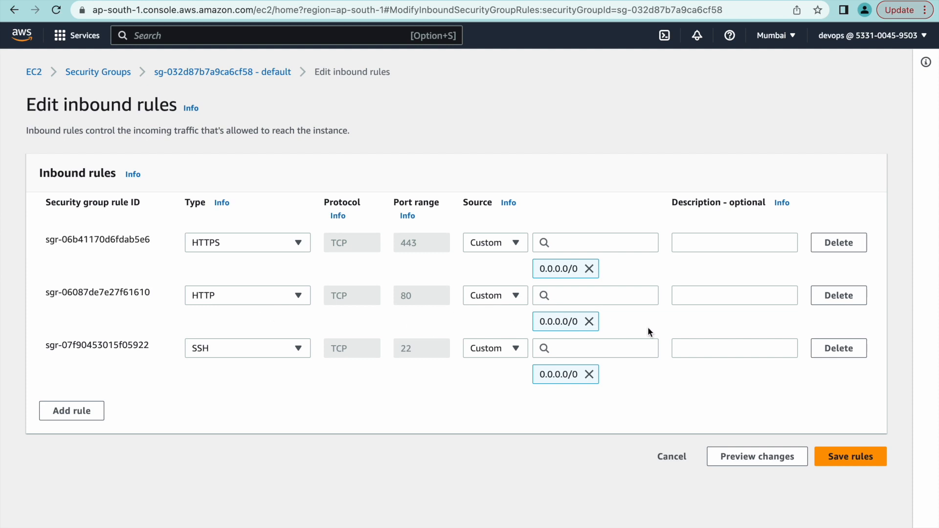
click(589, 322)
click(565, 294)
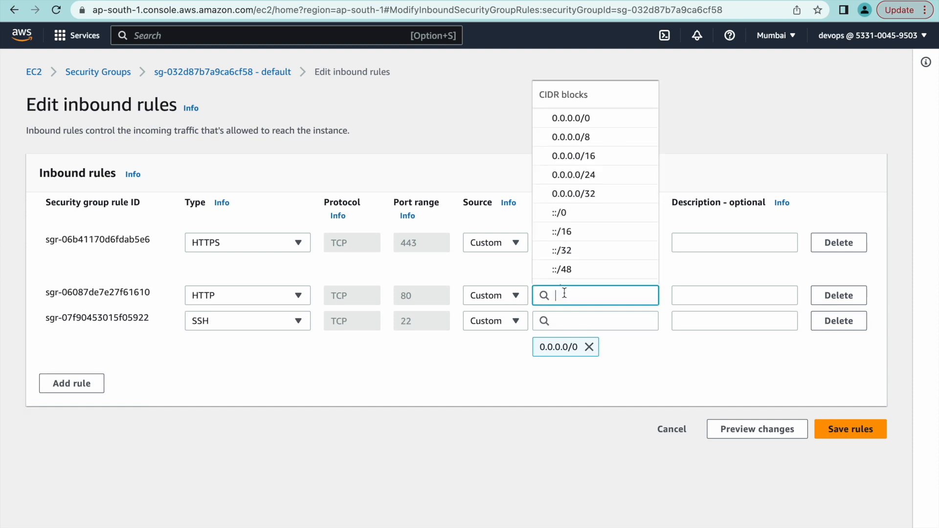
scroll(594, 244, down, 5)
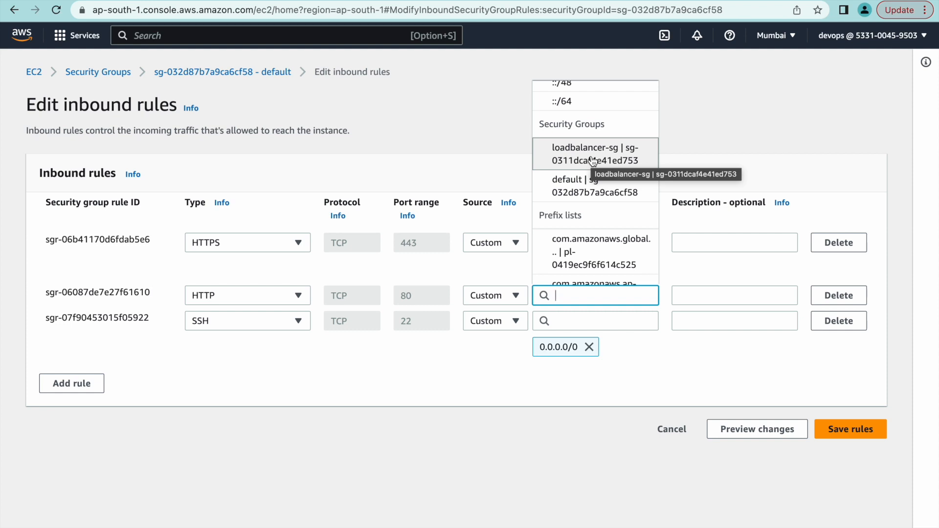
click(608, 158)
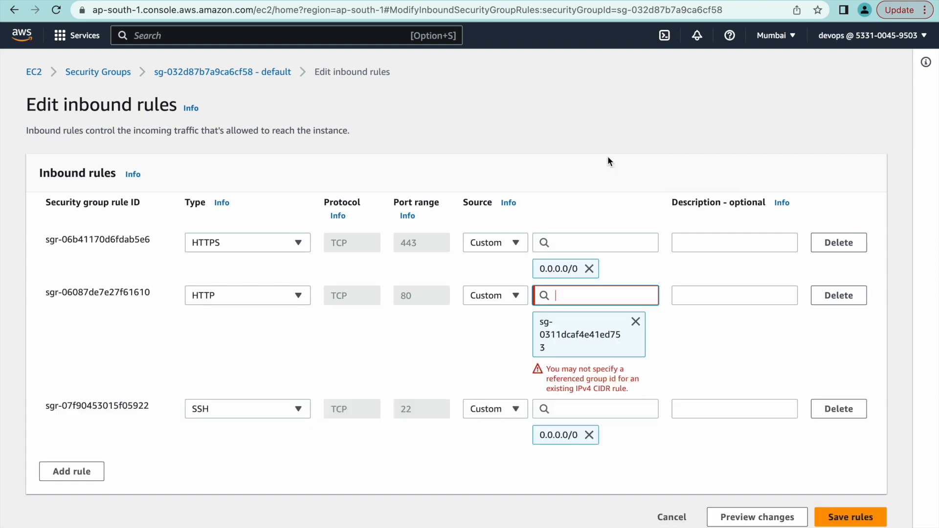
scroll(601, 352, down, 1)
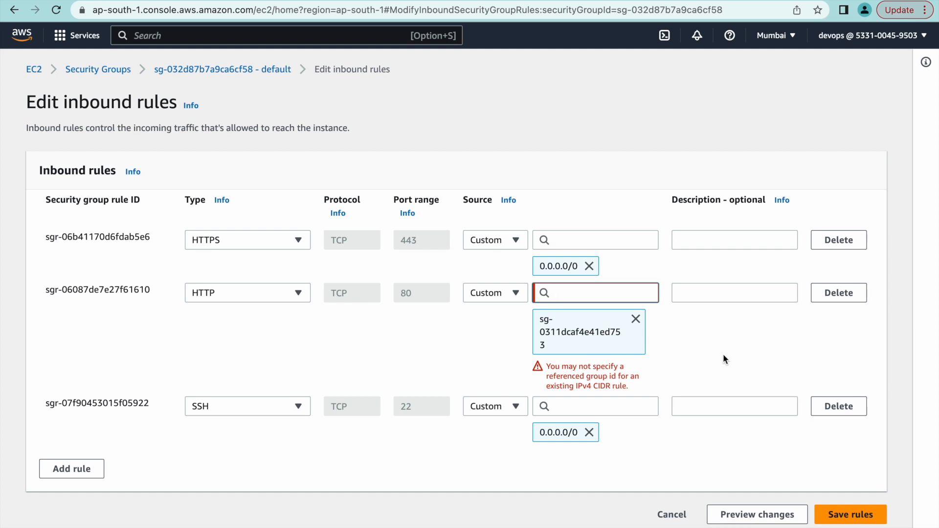
Replace the existing HTTP rule with a new HTTP rule that has loadbalancer-sg as its source, and save the inbound rules
click(839, 293)
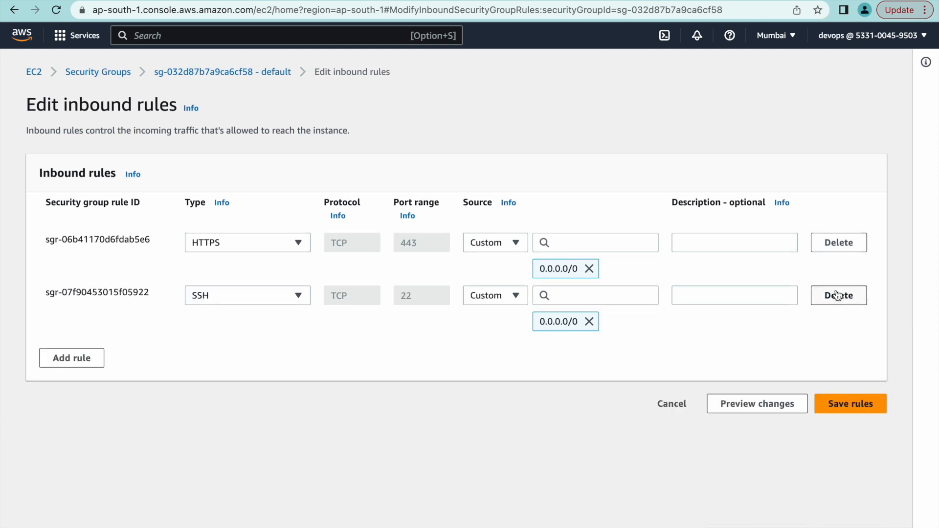
click(55, 361)
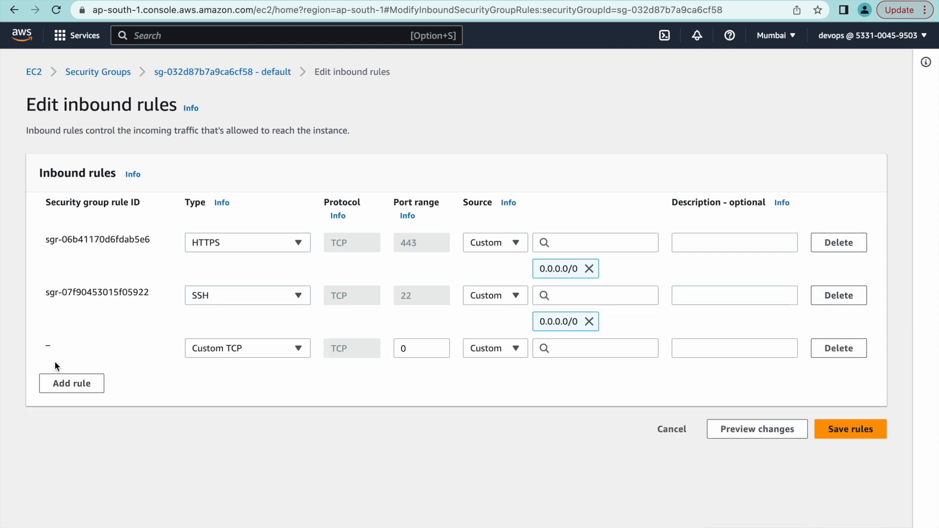
click(233, 348)
scroll(235, 259, down, 2)
scroll(235, 258, down, 3)
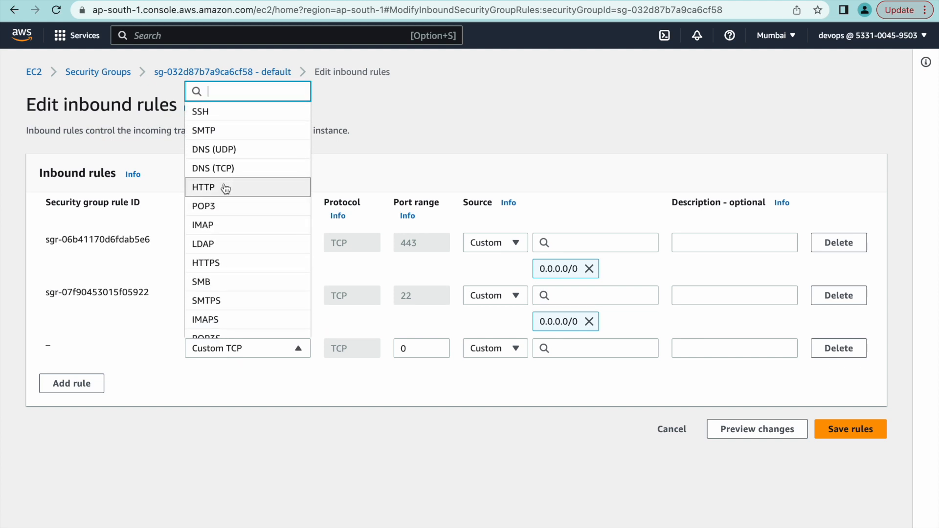
click(224, 187)
click(589, 346)
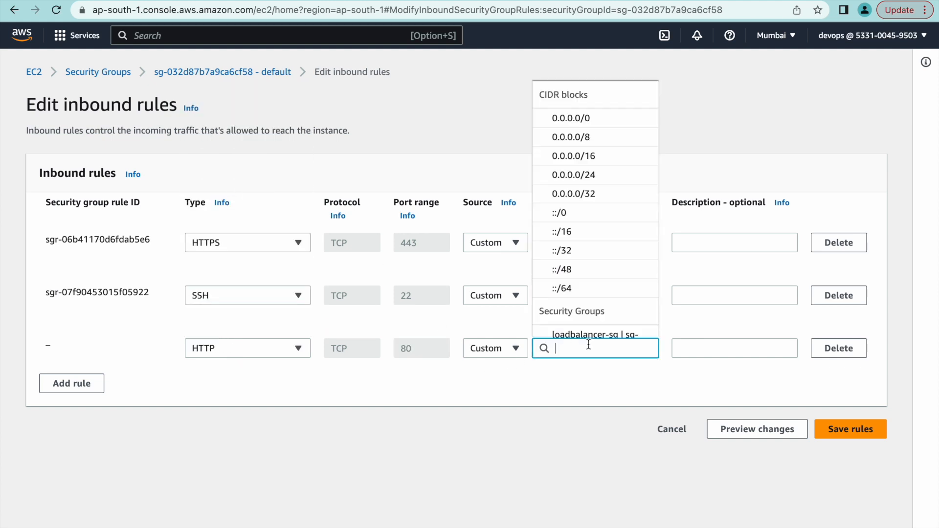
scroll(589, 311, down, 2)
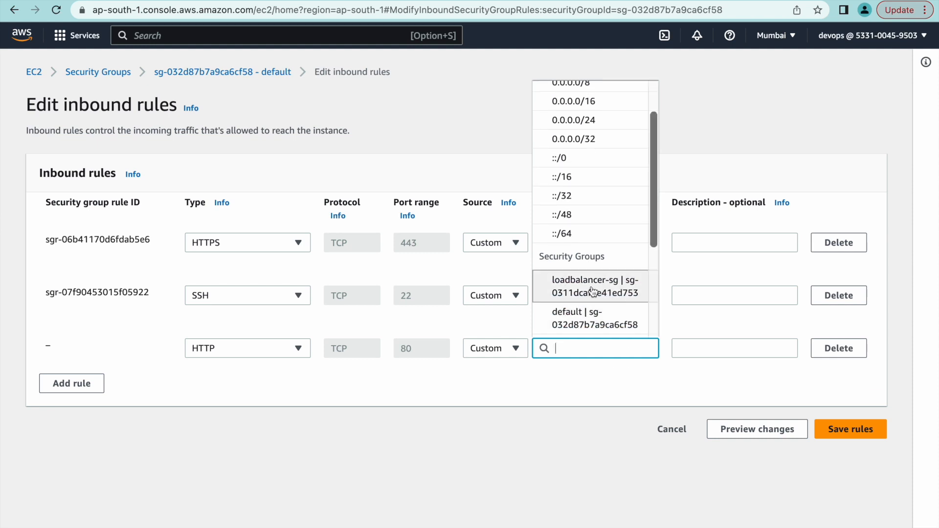
click(592, 288)
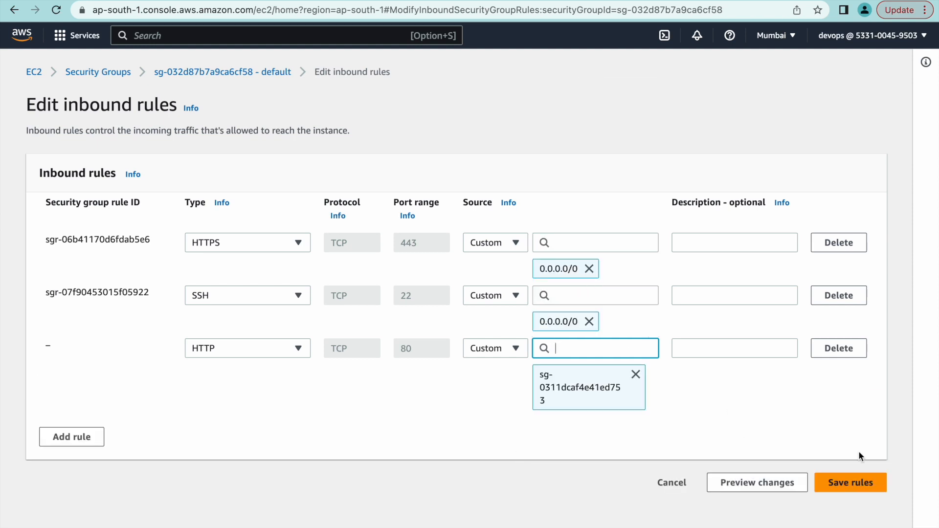
click(858, 485)
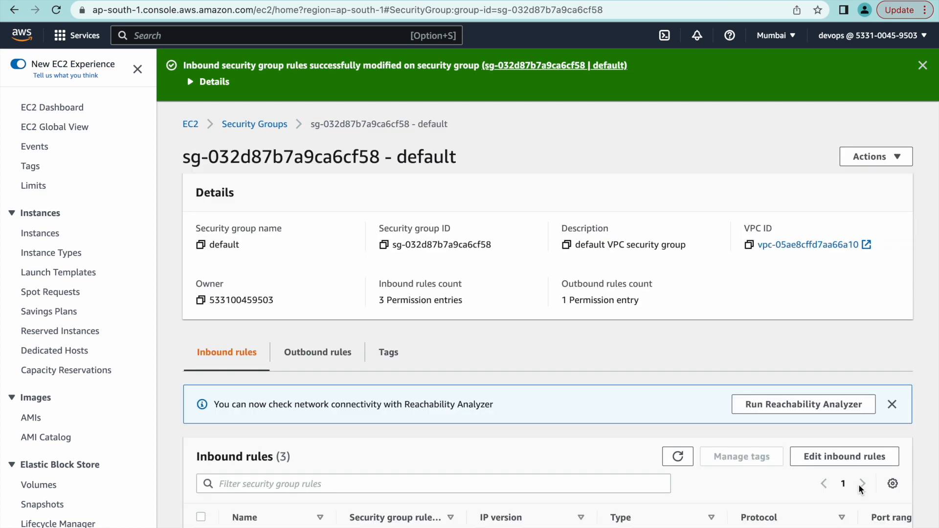
Go to the running instances, copy Server1's public IPv4 address and open it on port 80 in a new browser tab
click(191, 125)
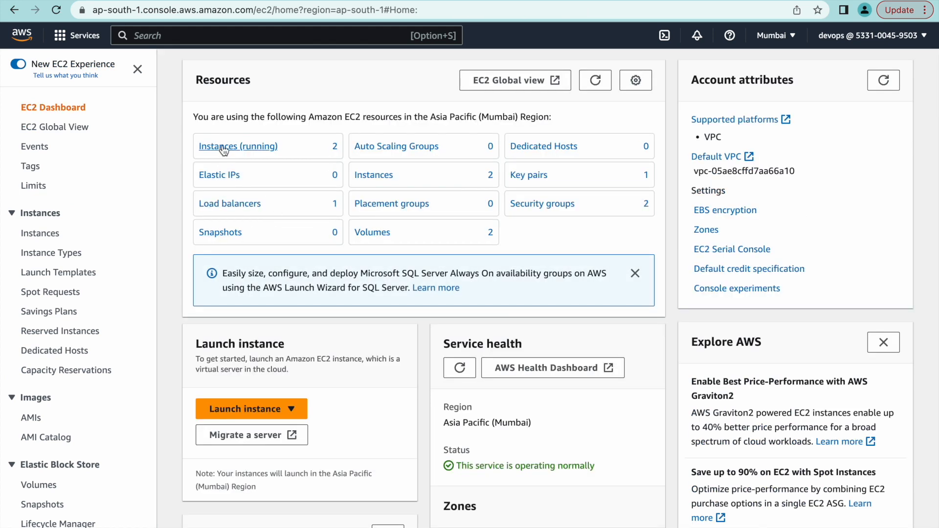
click(224, 147)
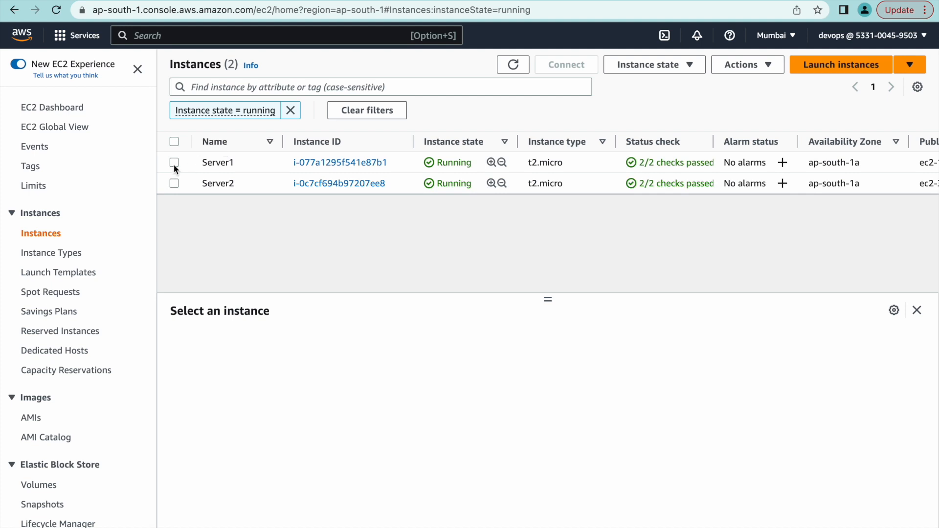
click(174, 163)
click(433, 406)
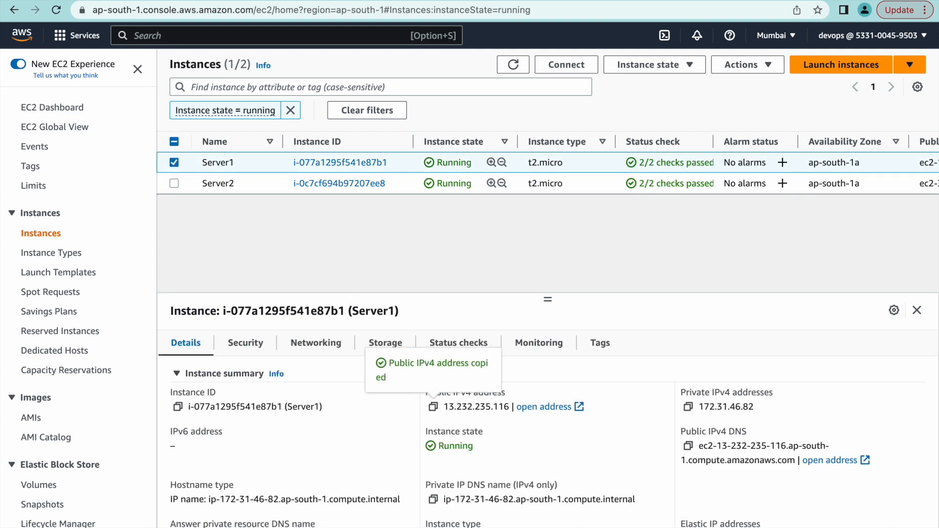
key(super+t)
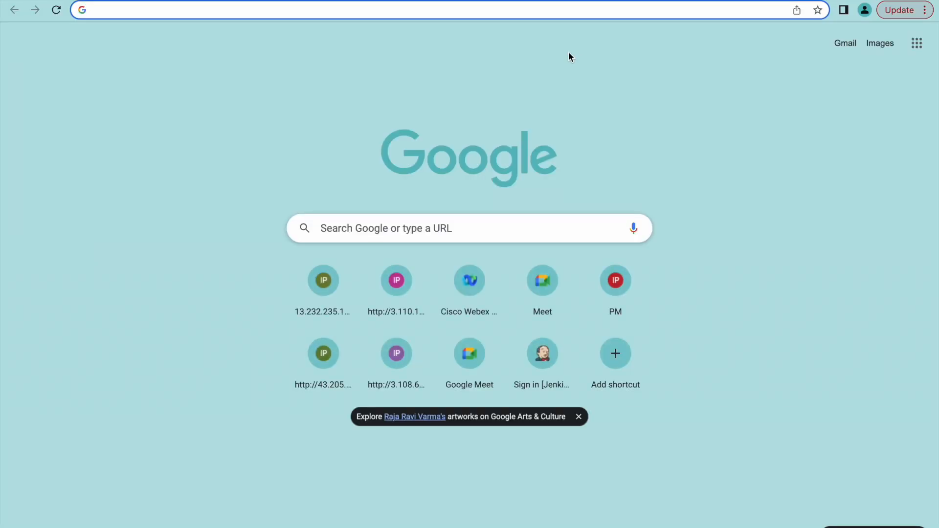
key(super+v)
text(:80)
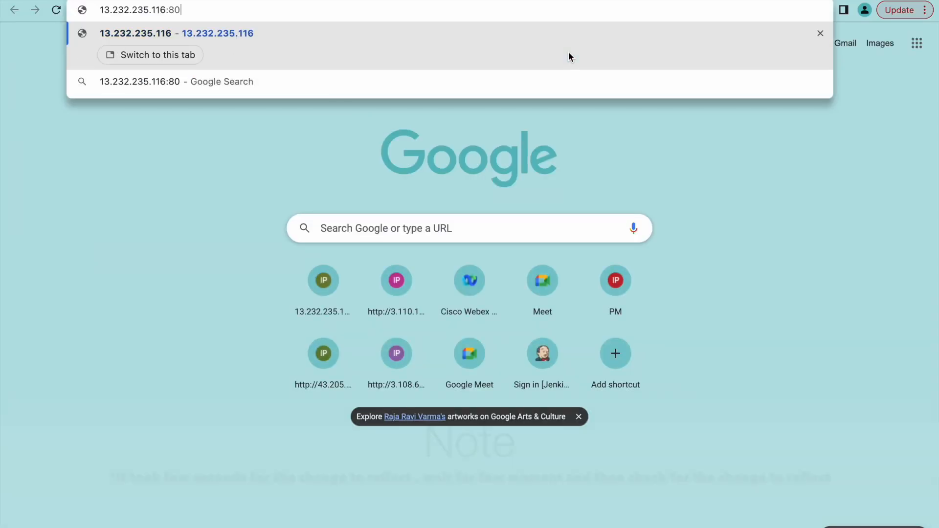
key(Return)
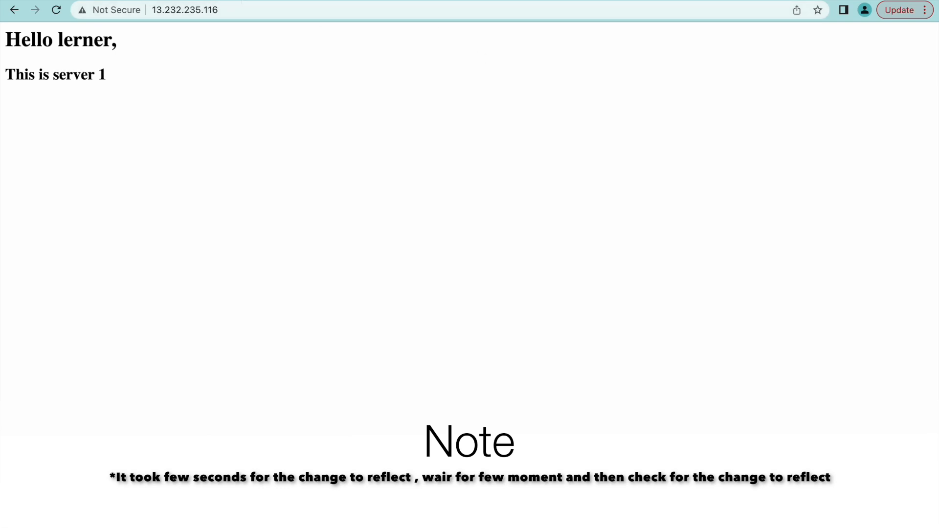
Close the Server1 test page and review the inbound rules in Server1's security details
key(super+w)
scroll(401, 350, down, 3)
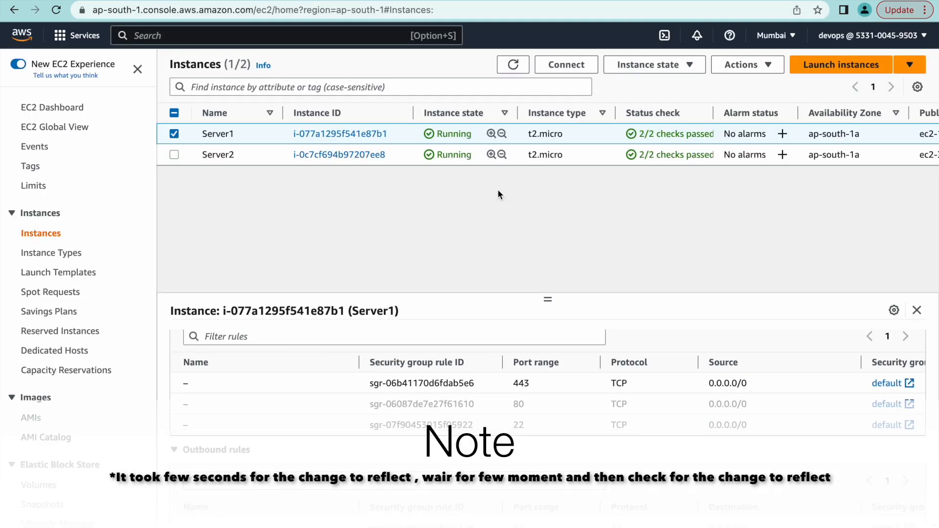
scroll(319, 372, up, 3)
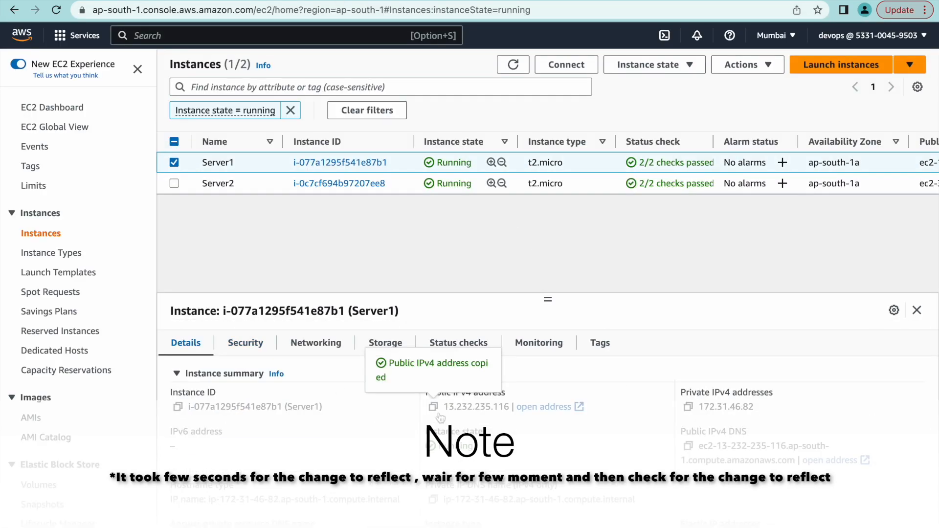
click(245, 342)
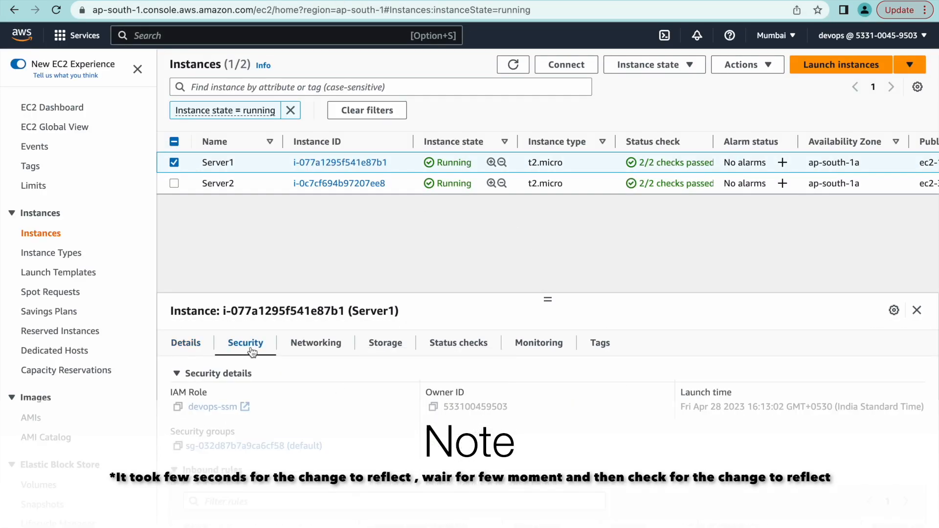
scroll(255, 382, down, 3)
drag(185, 356, 351, 355)
click(382, 22)
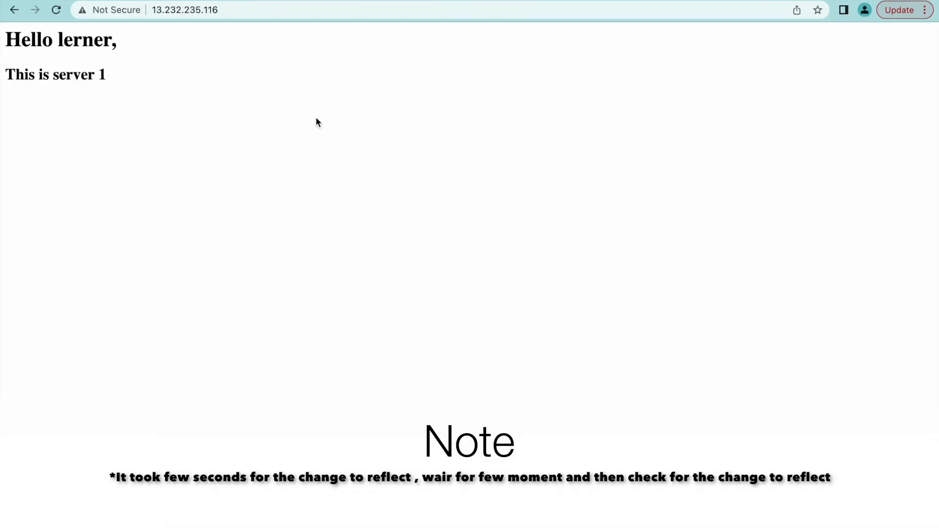
Load Server1's public IPv4 address again without a port number to test direct access to the instance
click(244, 9)
key(super+v)
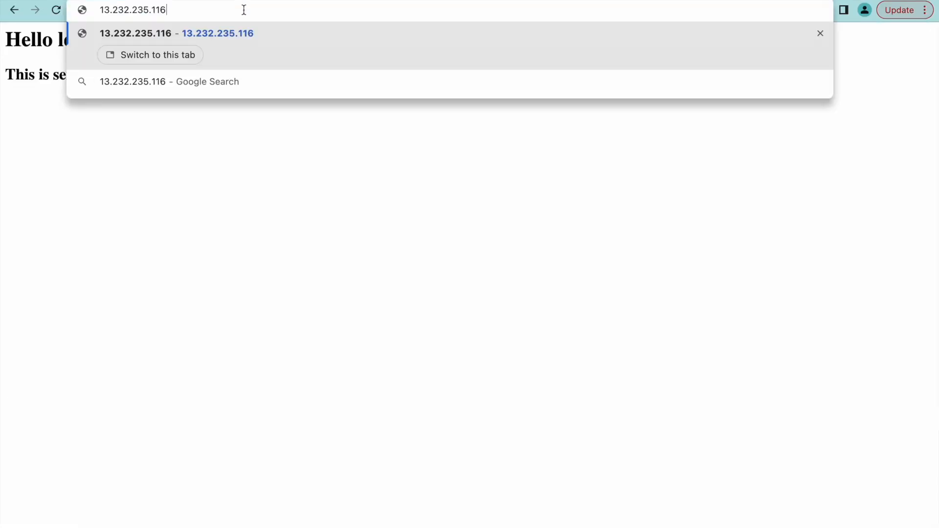
text(:8)
key(BackSpace)
key(BackSpace)
text(:8)
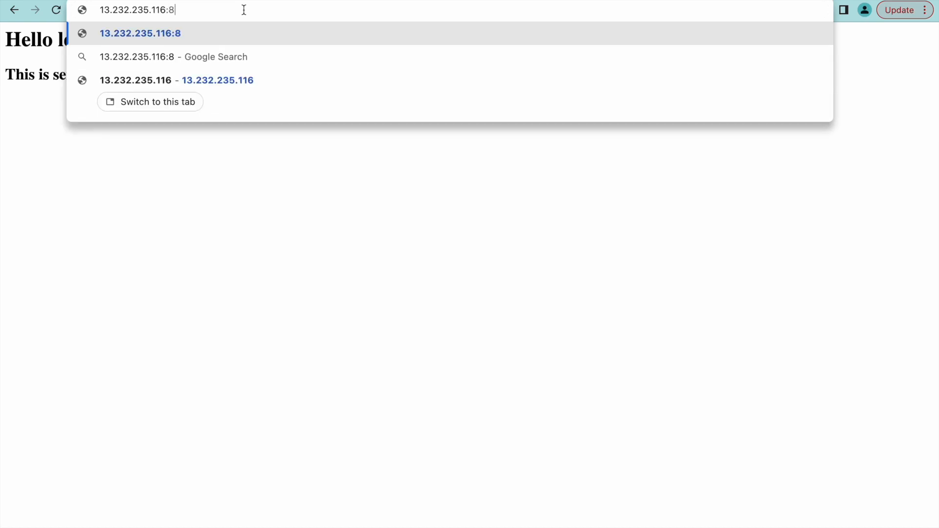
key(BackSpace)
key(BackSpace)
key(Return)
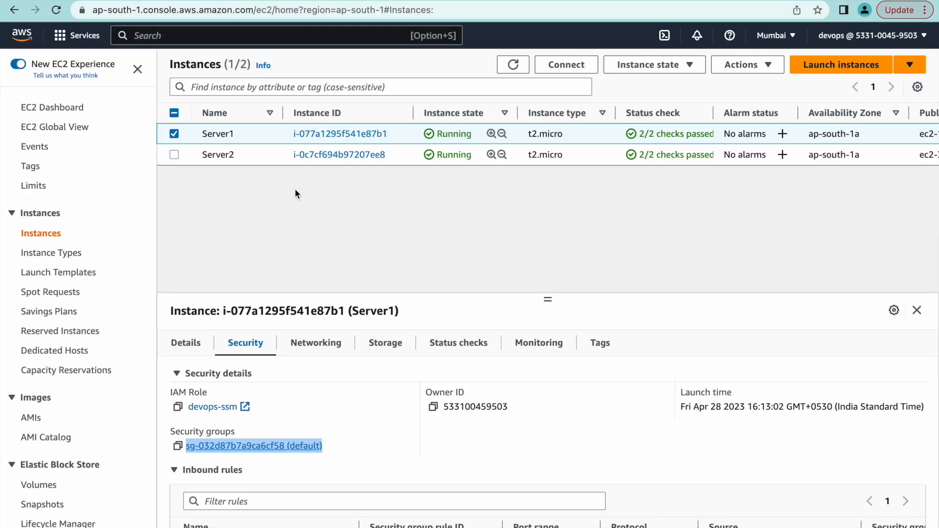
Select only Server2, copy its public IPv4 address and open it on port 80 in a new browser tab
click(175, 135)
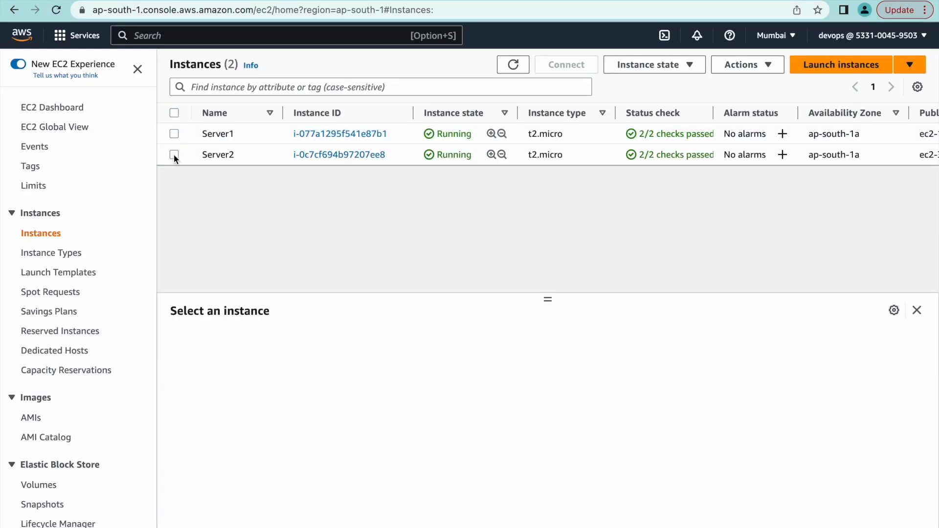
click(174, 154)
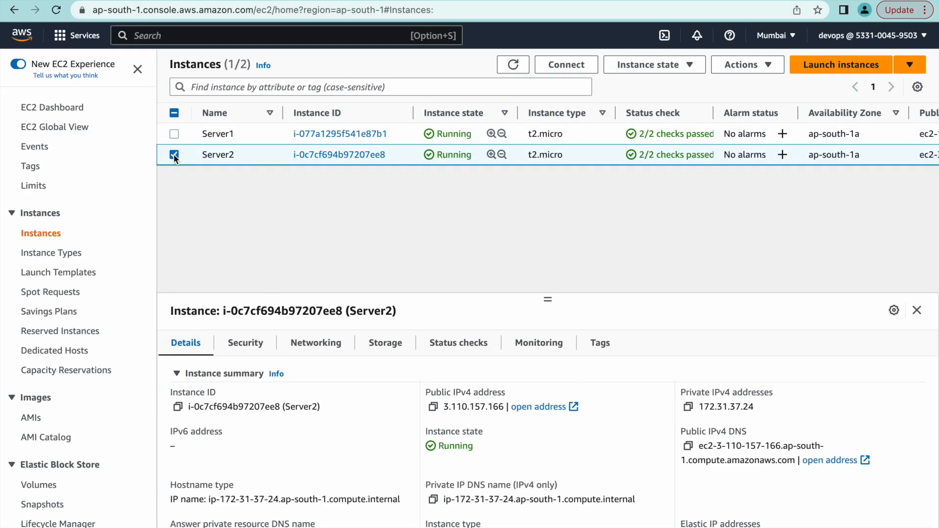
click(433, 407)
key(super+t)
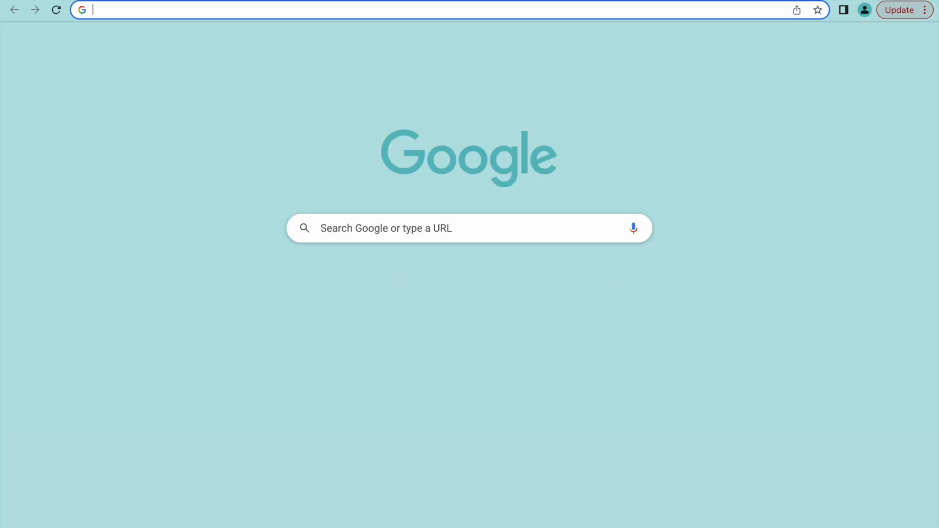
key(super+v)
text(:80)
key(Return)
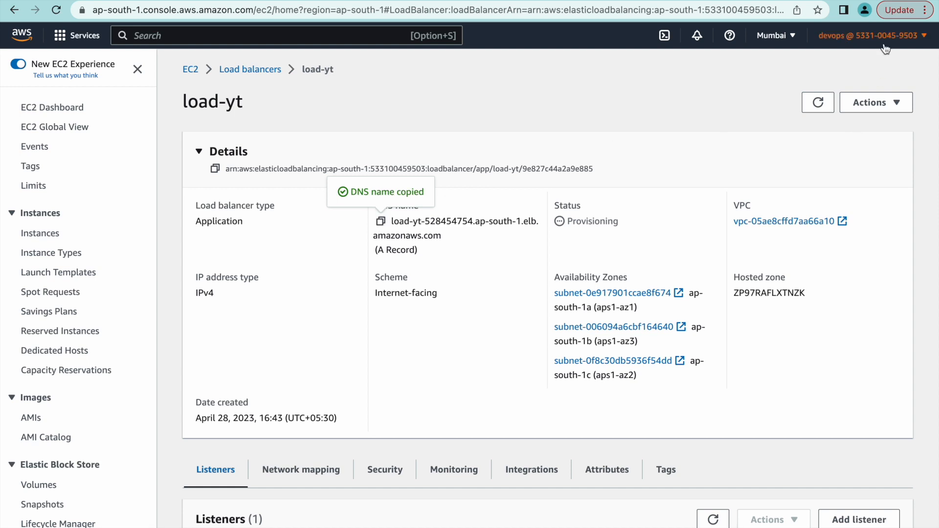
Open load-yt's DNS name in a new browser tab and reload it several times to check access through the load balancer
key(super+t)
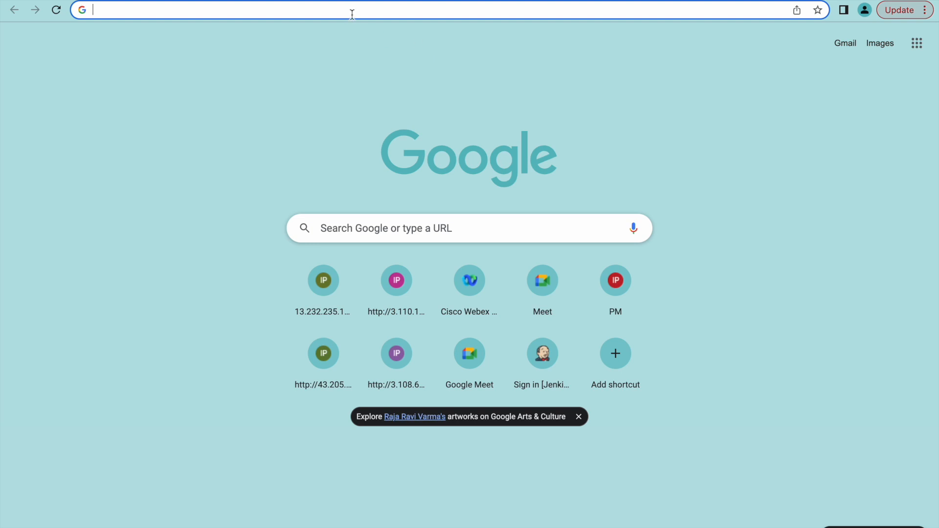
key(super+v)
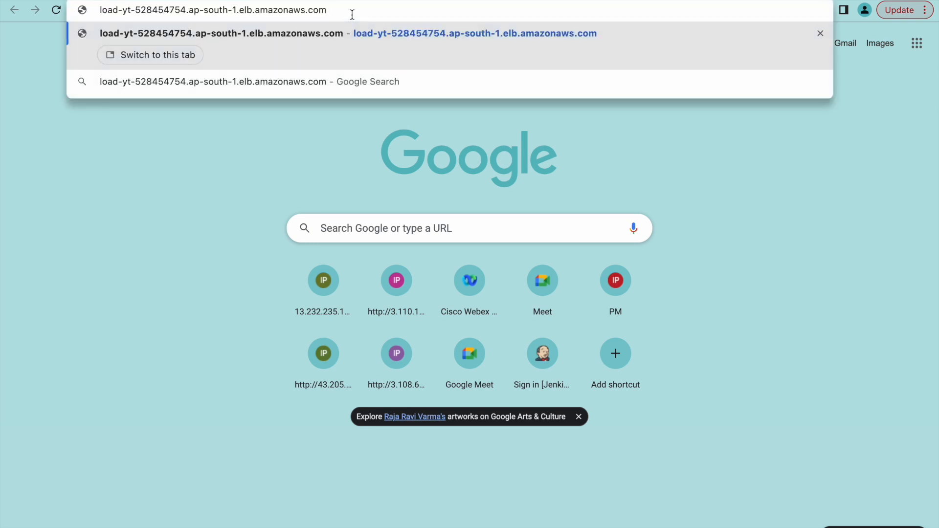
key(Return)
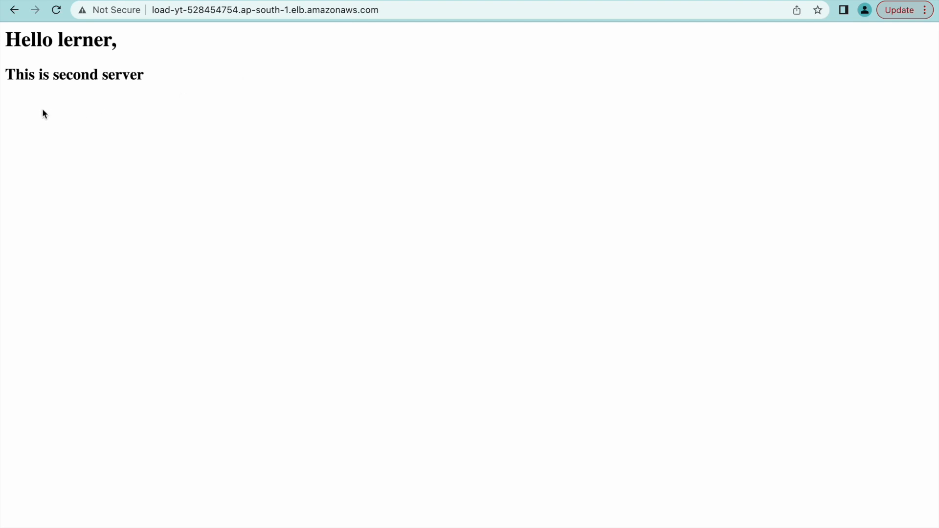
click(56, 10)
click(56, 11)
click(57, 10)
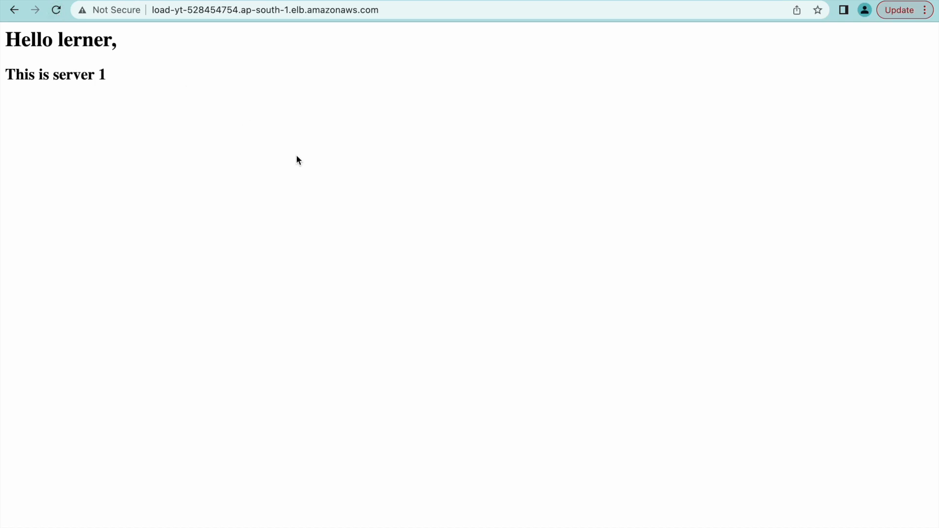